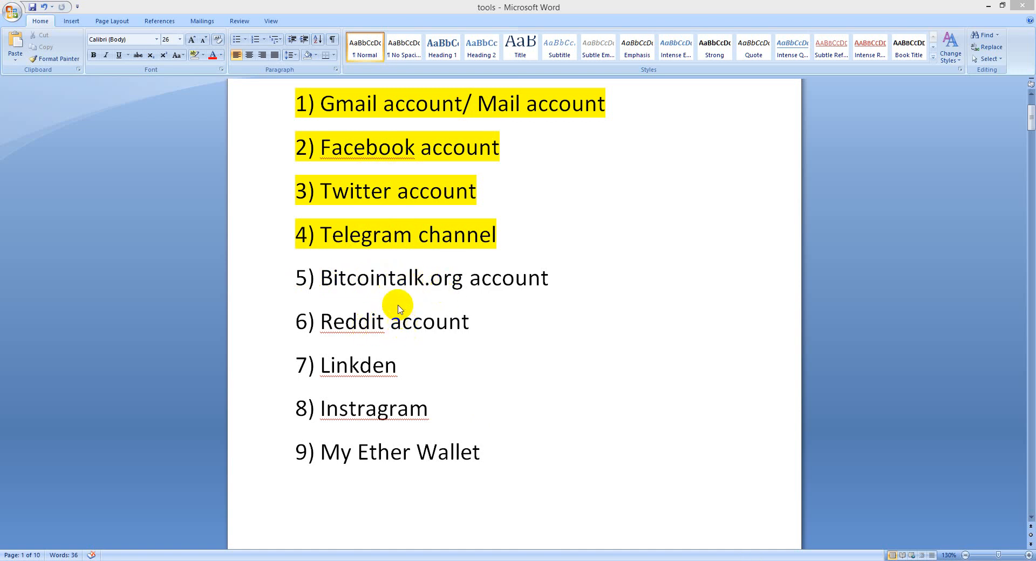
- Switch to Cyberfox and look over the Twitter home page, loading the new tweets into the timeline
{"action": "left_click", "coordinate": [632, 557]}
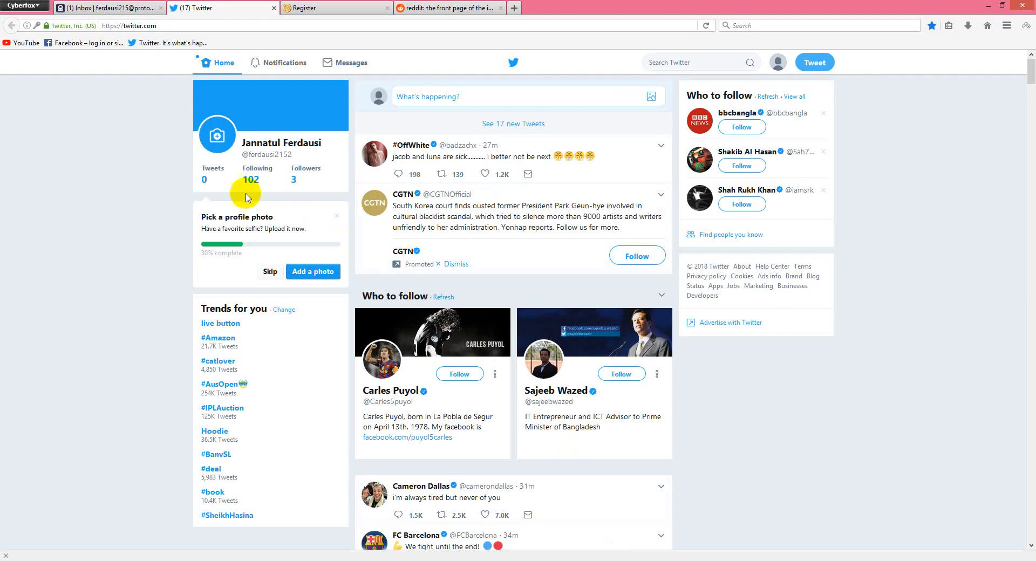
{"action": "left_click", "coordinate": [220, 141]}
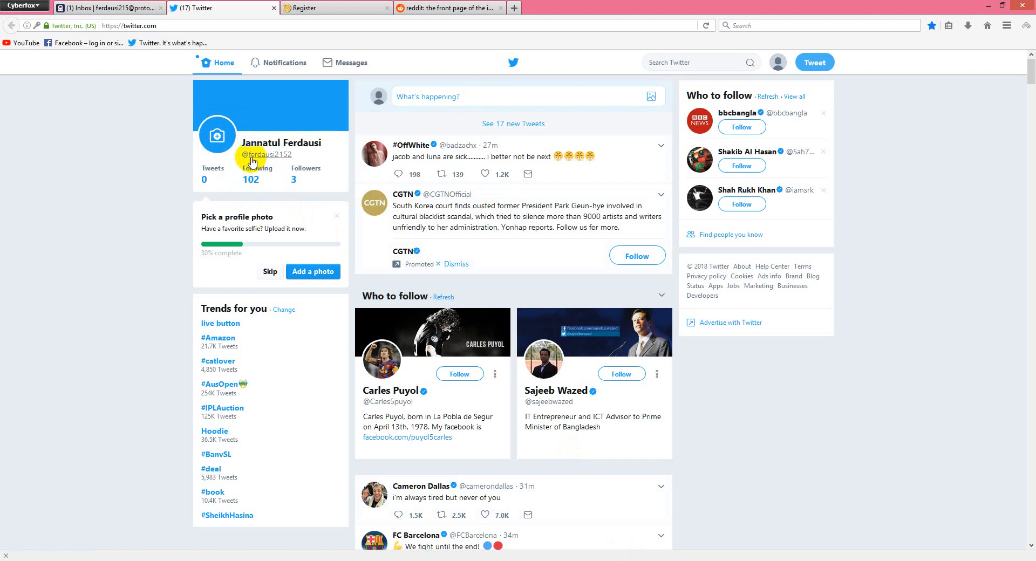
{"action": "left_click", "coordinate": [218, 145]}
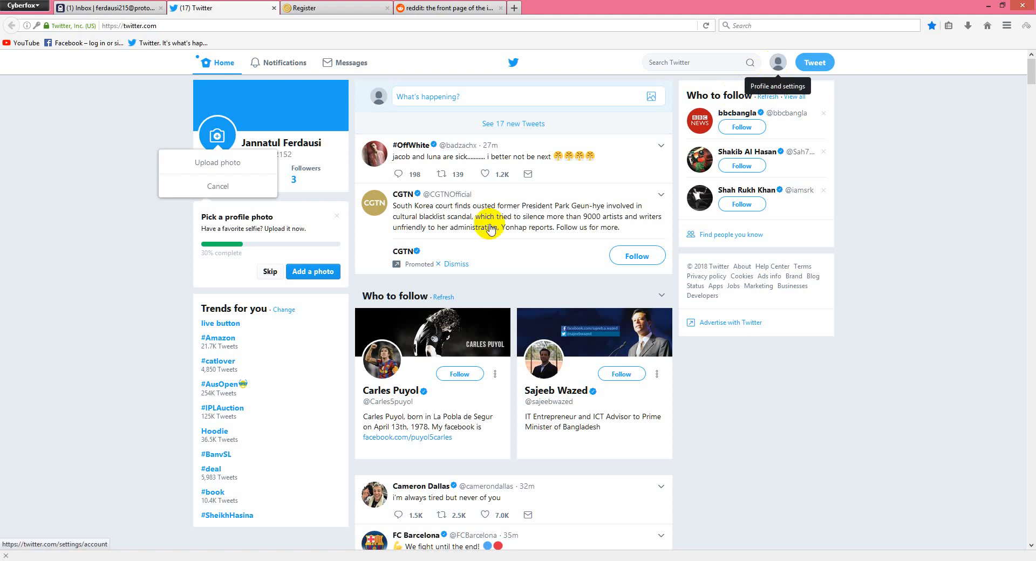
{"action": "left_click", "coordinate": [134, 197]}
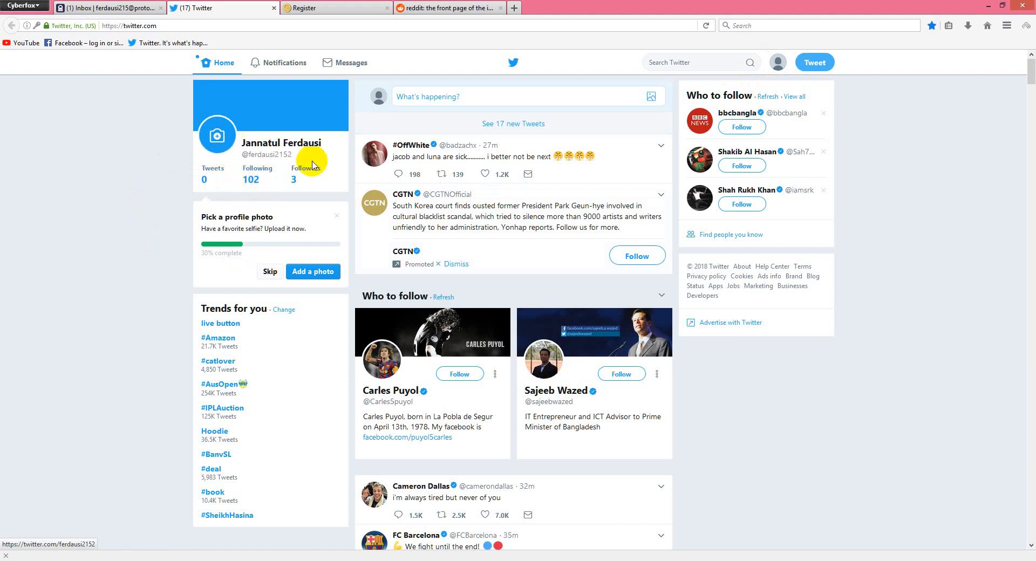
{"action": "left_click", "coordinate": [514, 130]}
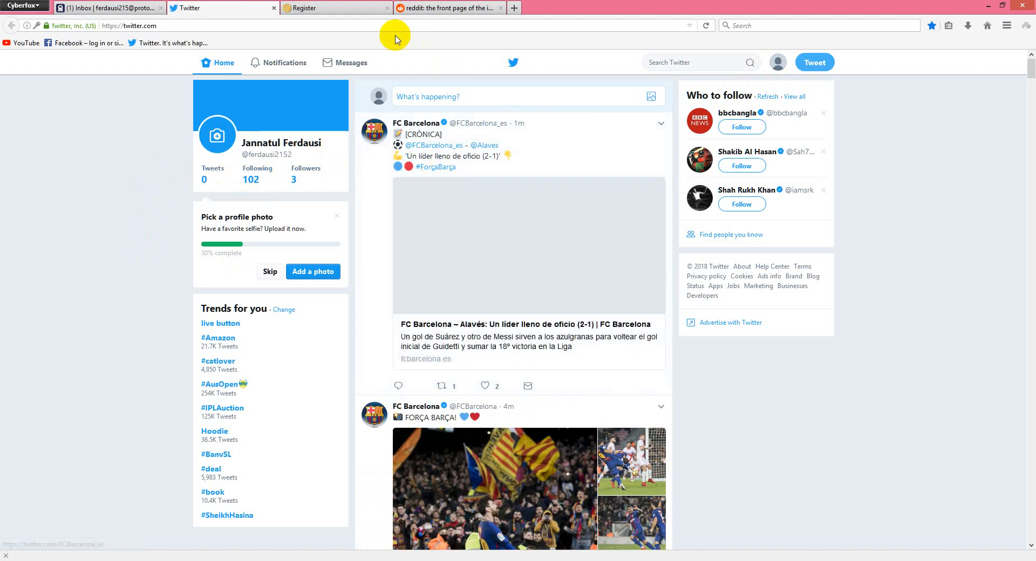
- Go to the bitcointalk.org forum home page and open its account registration form
{"action": "left_click", "coordinate": [321, 7]}
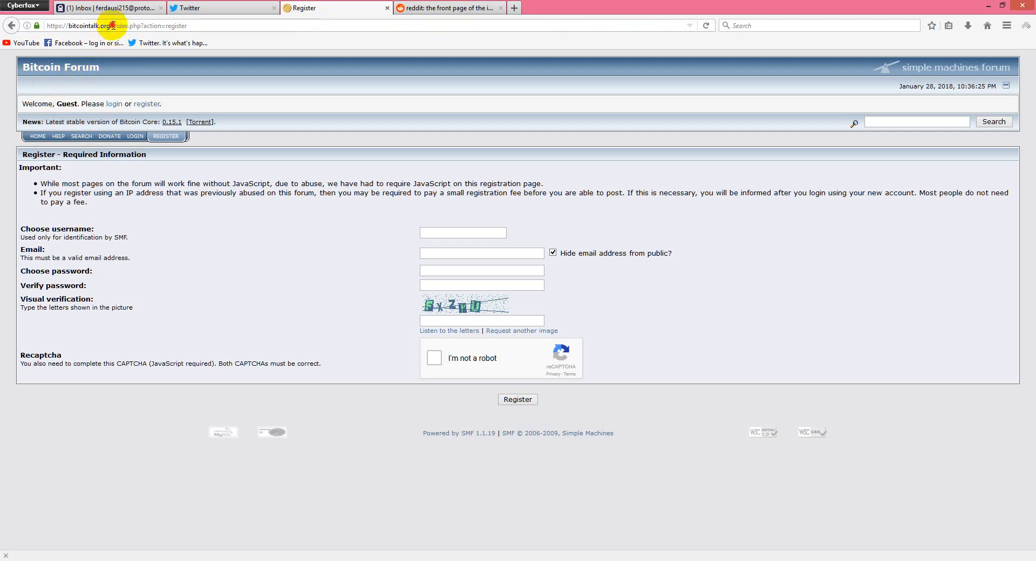
{"action": "left_click_drag", "start_coordinate": [113, 25], "coordinate": [209, 26]}
{"action": "key", "text": "BackSpace"}
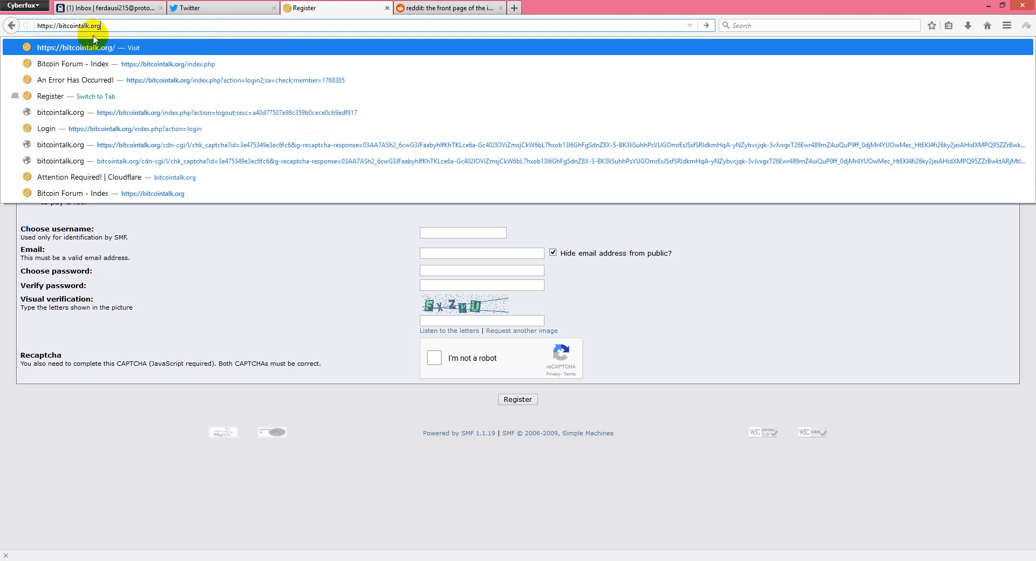
{"action": "key", "text": "Return"}
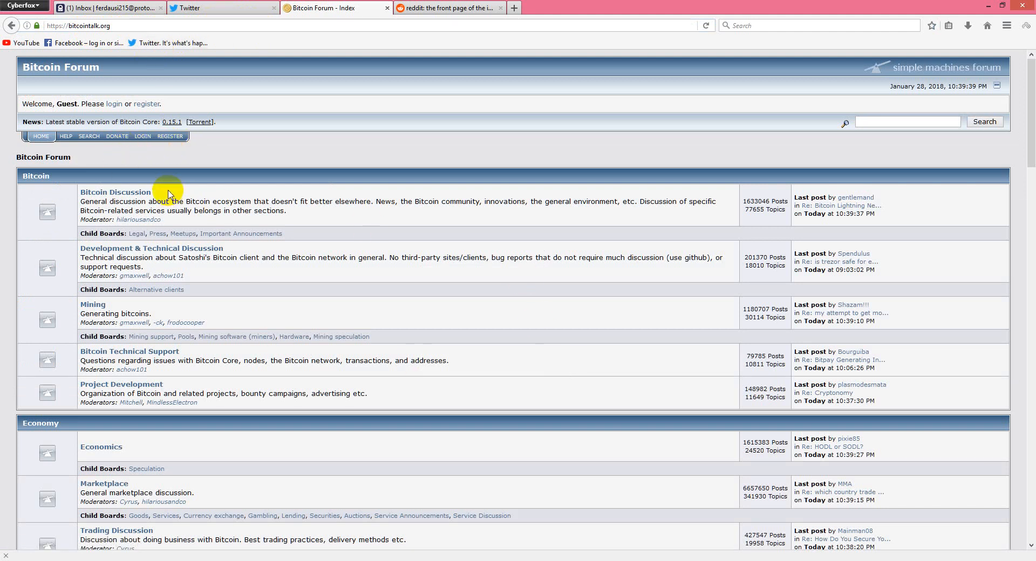
{"action": "left_click", "coordinate": [172, 138]}
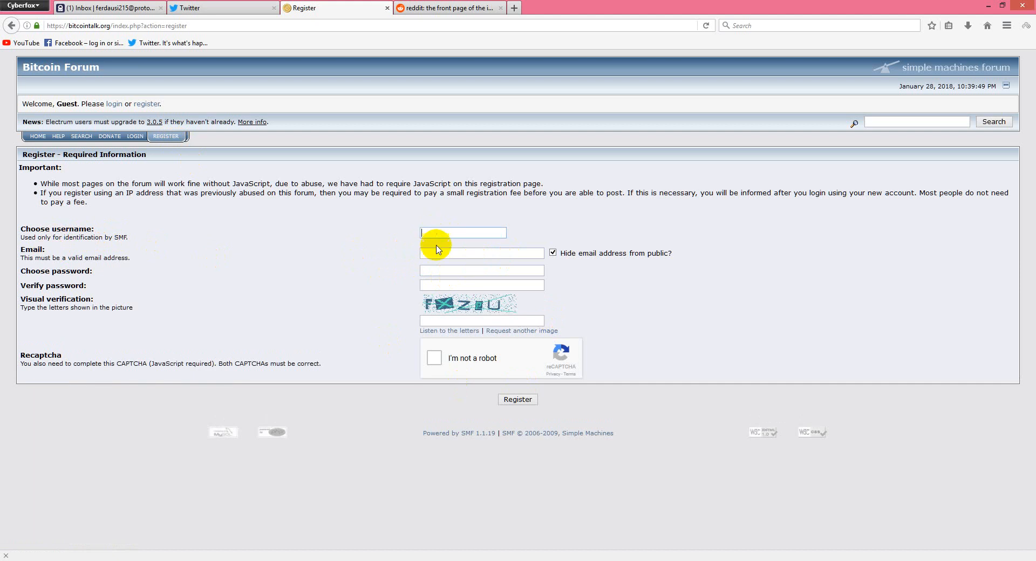
- Fill in the registration form with the username cryptosound, the account e-mail address, and the password in both password fields
{"action": "left_click", "coordinate": [446, 270]}
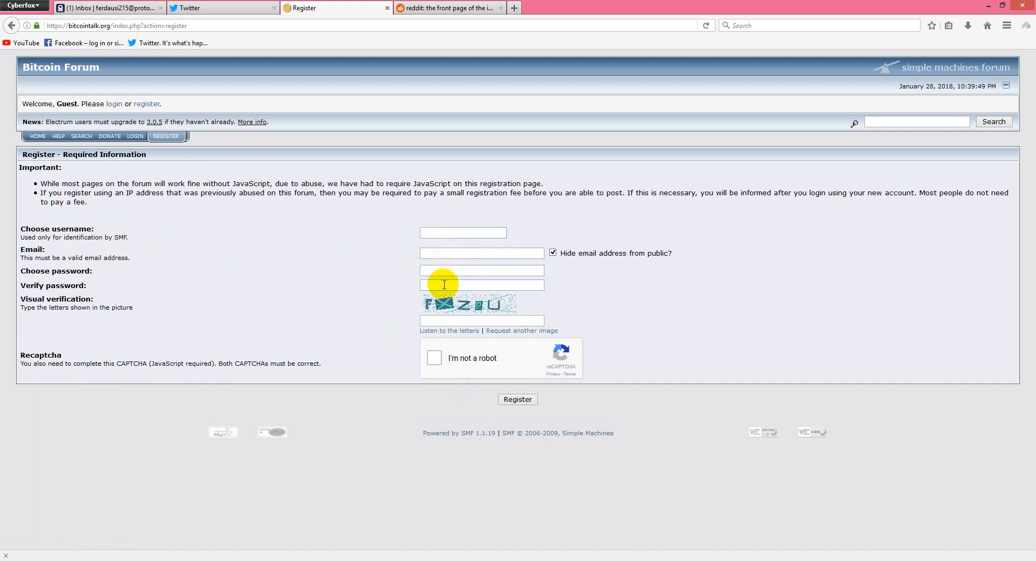
{"action": "left_click", "coordinate": [444, 285]}
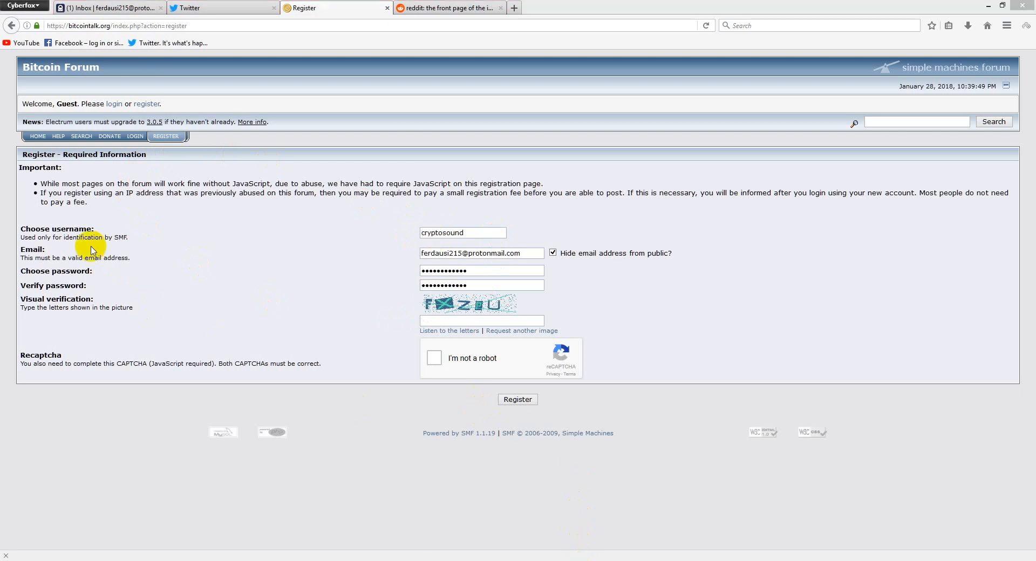
{"action": "double_click", "coordinate": [438, 233]}
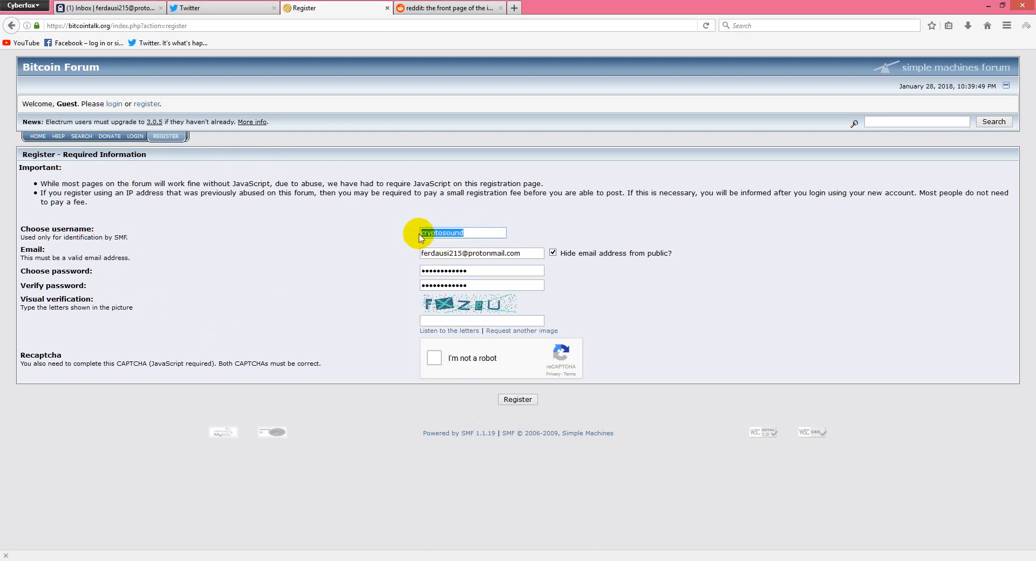
{"action": "left_click", "coordinate": [435, 233]}
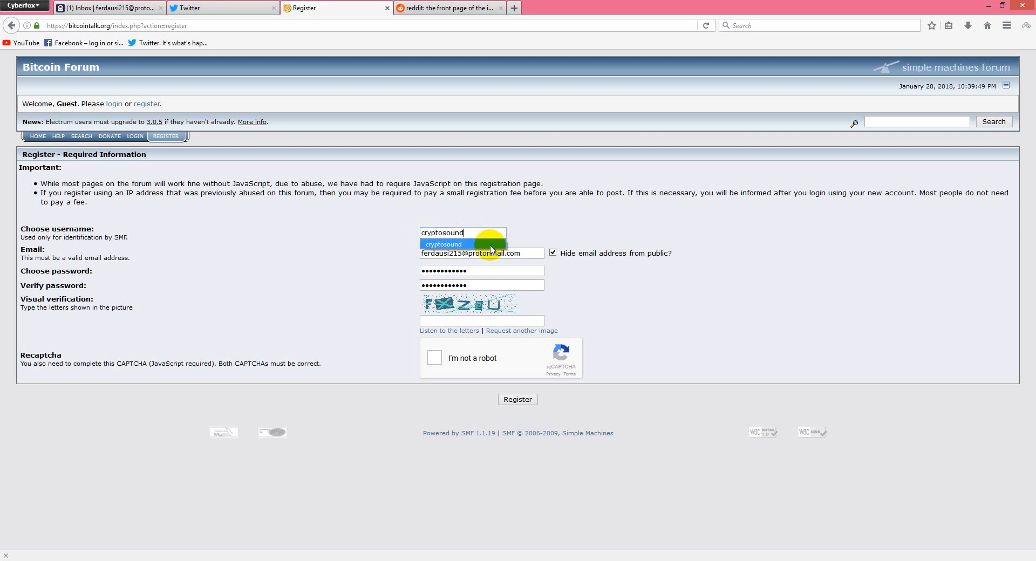
{"action": "left_click", "coordinate": [485, 233]}
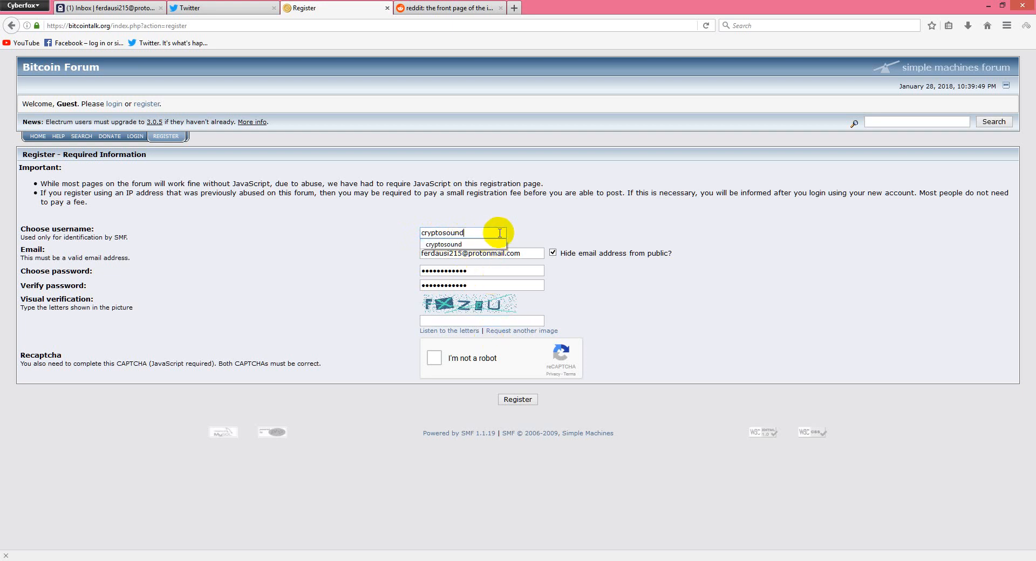
{"action": "left_click", "coordinate": [509, 230]}
{"action": "left_click", "coordinate": [449, 273]}
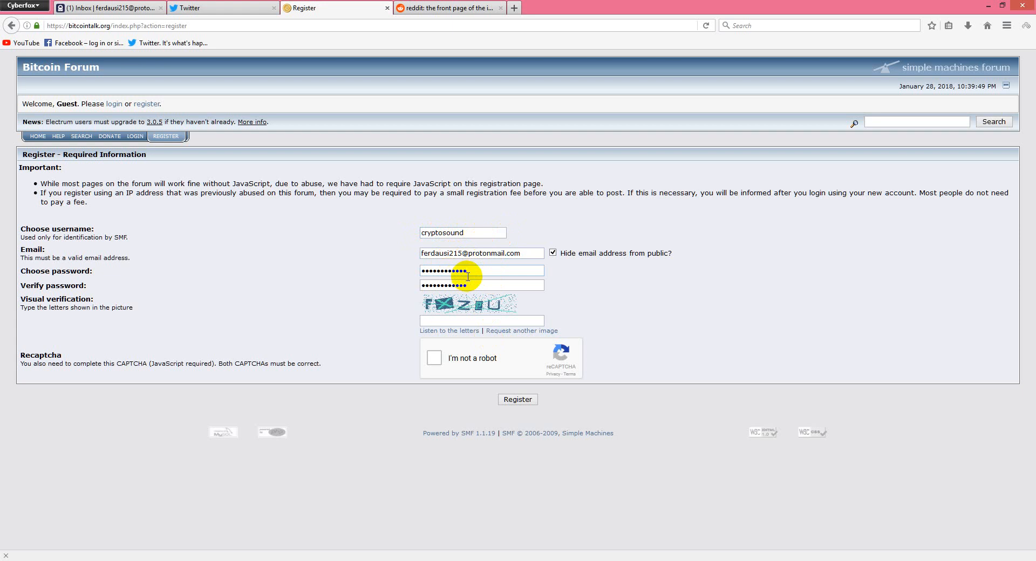
- Enter the letters of the visual verification image and solve the traffic lights reCAPTCHA
{"action": "left_click", "coordinate": [446, 323]}
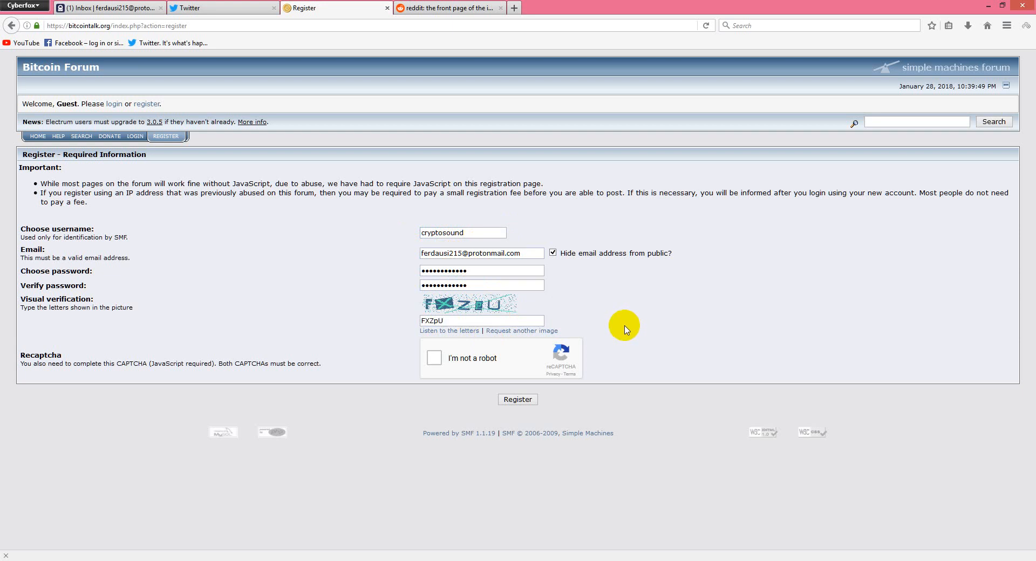
{"action": "left_click", "coordinate": [433, 358]}
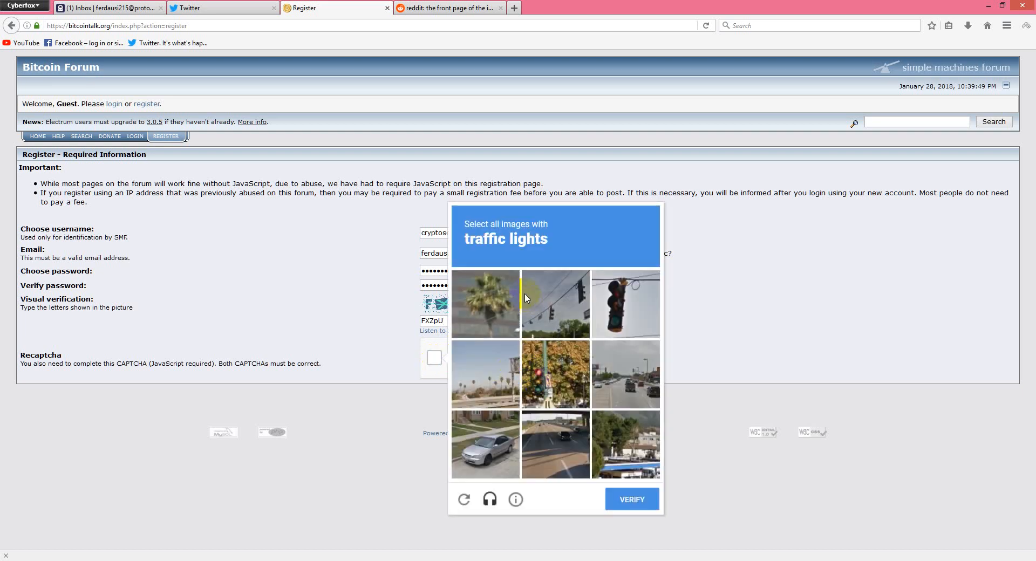
{"action": "left_click", "coordinate": [600, 291]}
{"action": "left_click", "coordinate": [564, 306]}
{"action": "left_click", "coordinate": [566, 376]}
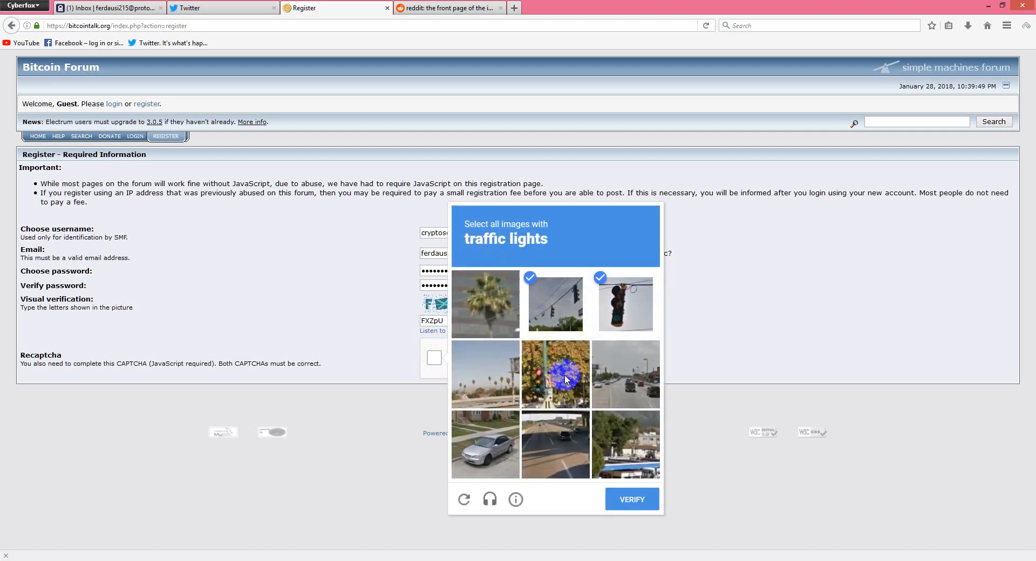
{"action": "left_click", "coordinate": [606, 435]}
{"action": "left_click", "coordinate": [632, 499]}
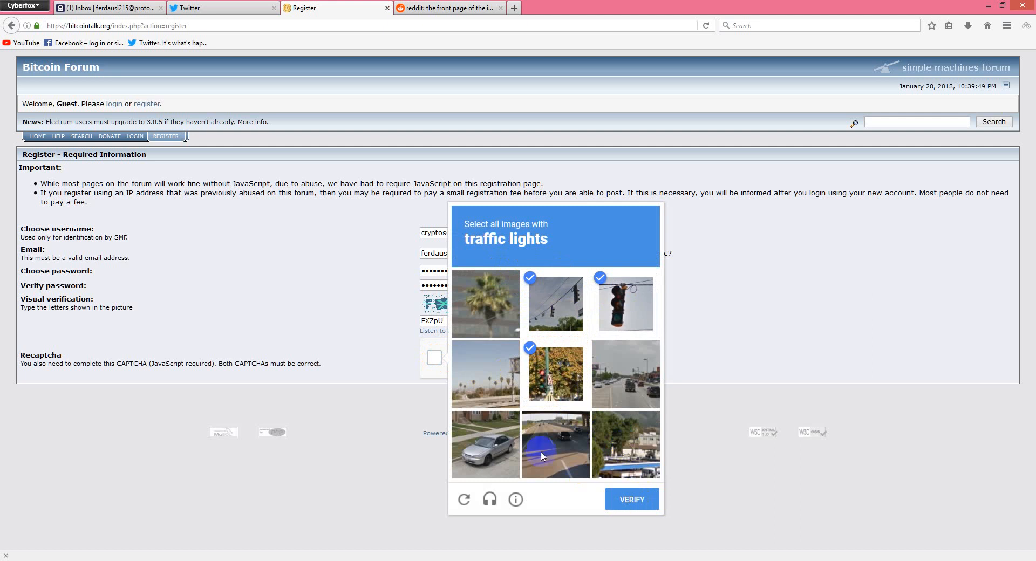
- Try to submit the forum registration, and decline saving the login in the browser
{"action": "left_click", "coordinate": [517, 400]}
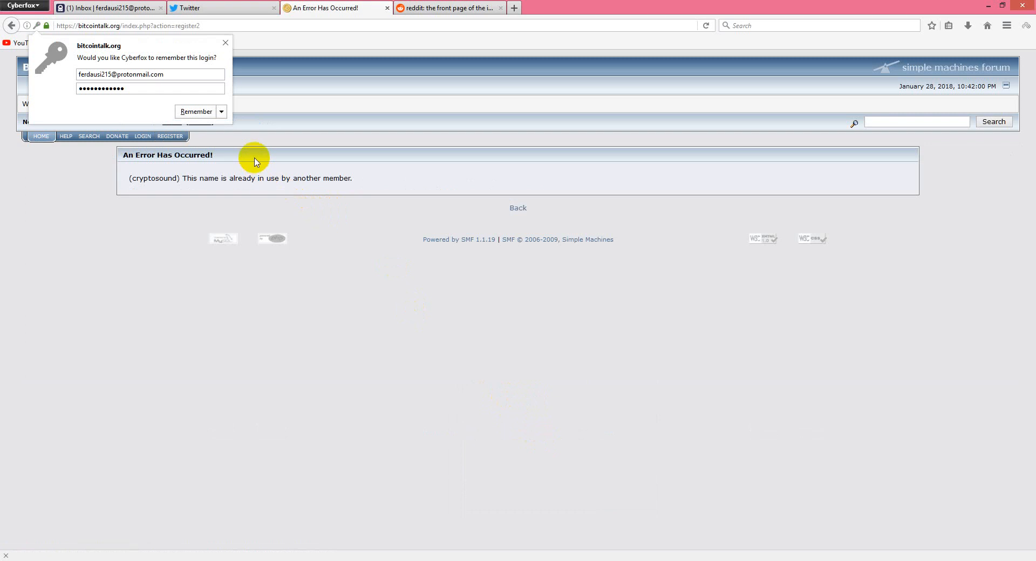
{"action": "left_click", "coordinate": [226, 42]}
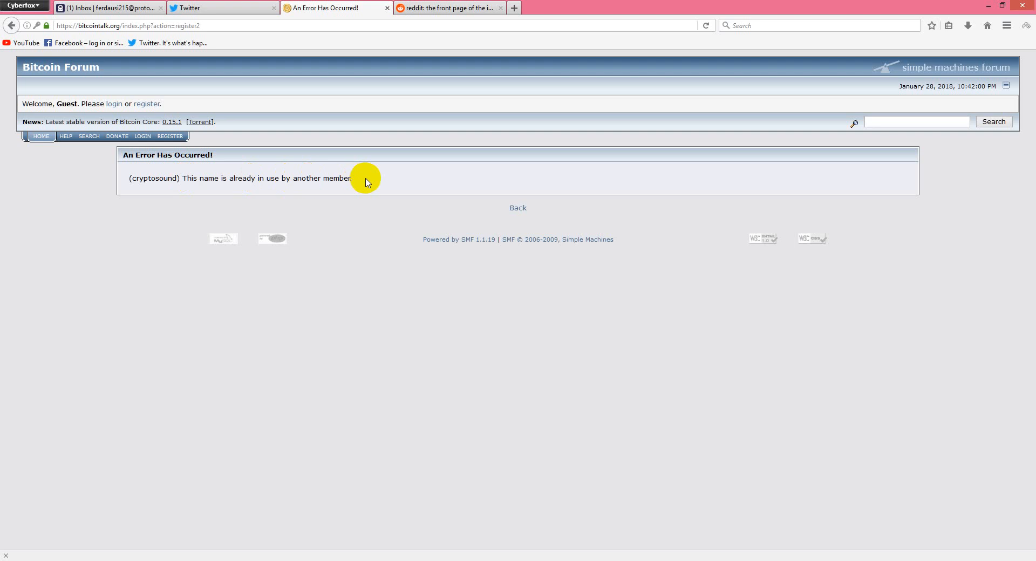
{"action": "left_click_drag", "start_coordinate": [365, 177], "coordinate": [115, 182]}
{"action": "left_click", "coordinate": [155, 193]}
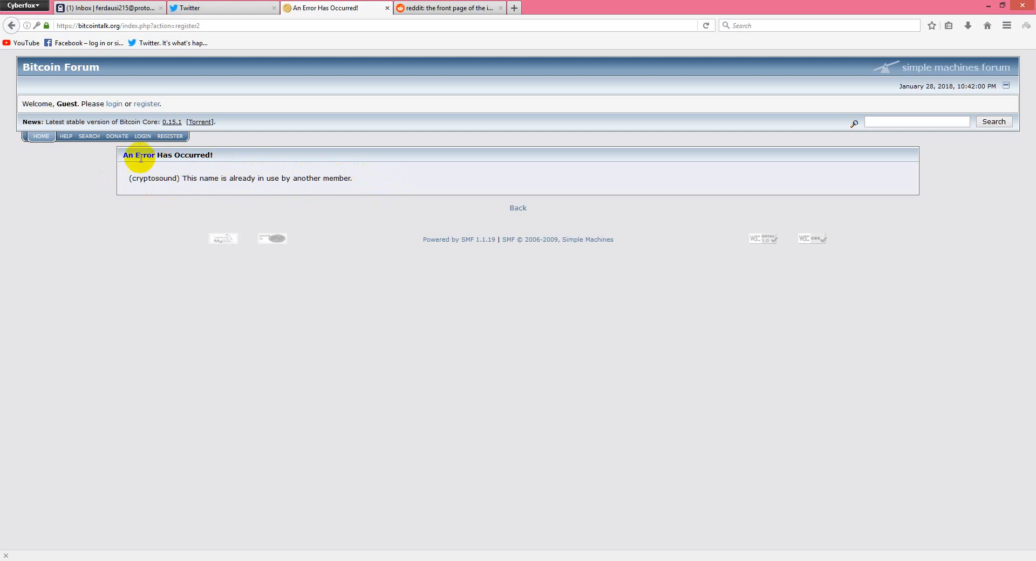
- Log in to the Bitcoin Forum as cryptosound with the account password and reCAPTCHA, without saving the login
{"action": "left_click", "coordinate": [145, 138]}
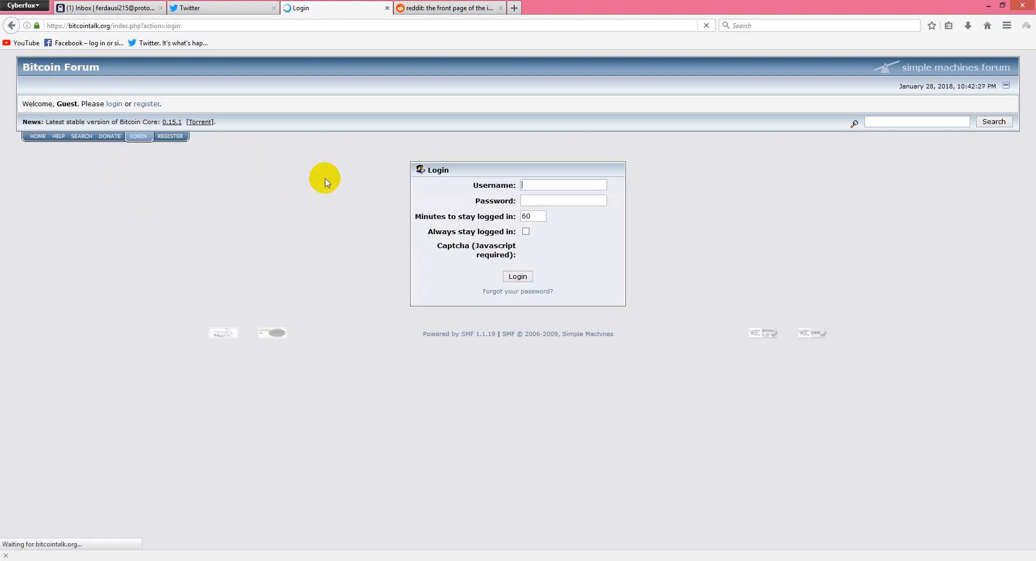
{"action": "left_click", "coordinate": [472, 184]}
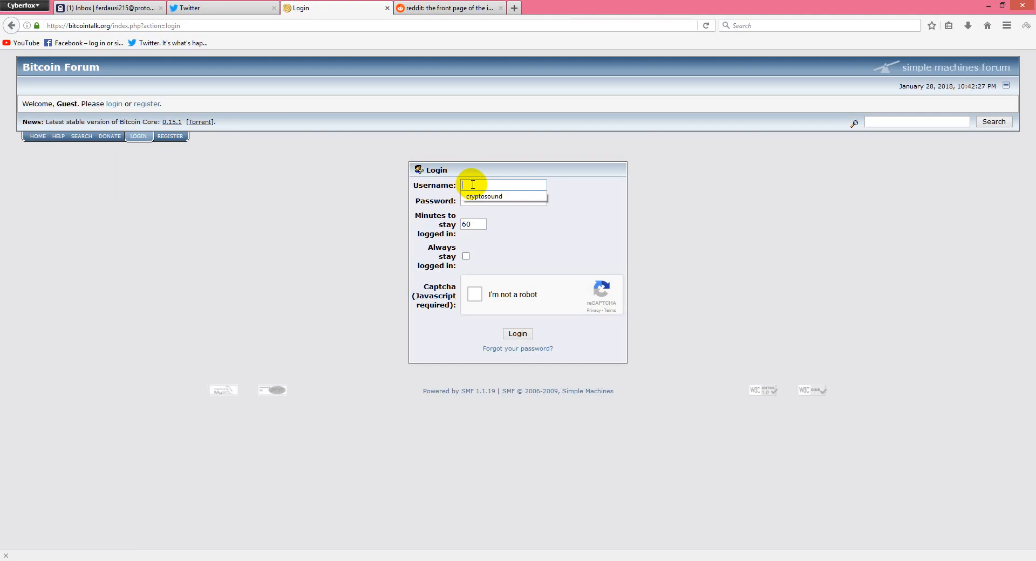
{"action": "key", "text": "ctrl+v"}
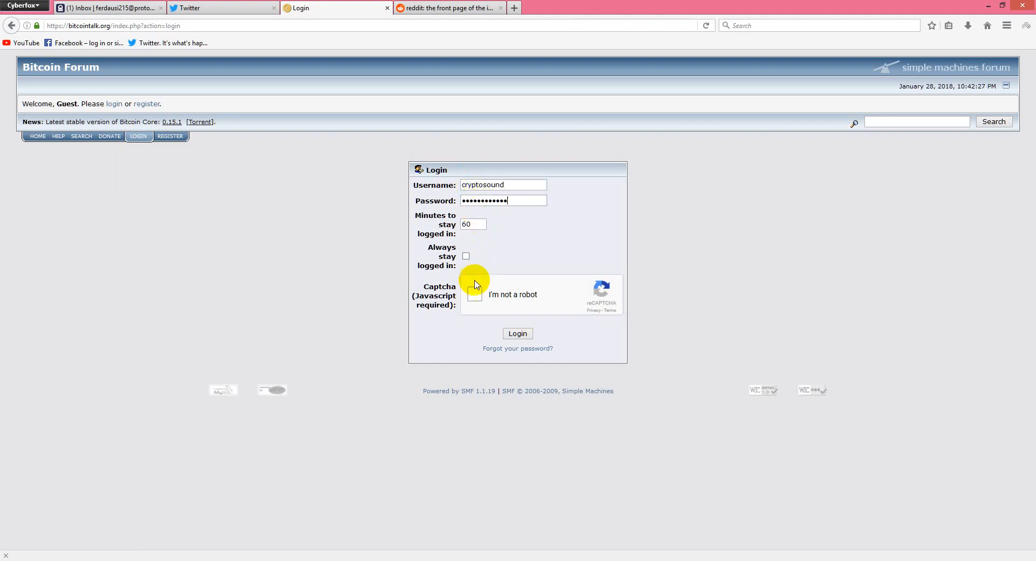
{"action": "left_click", "coordinate": [477, 302]}
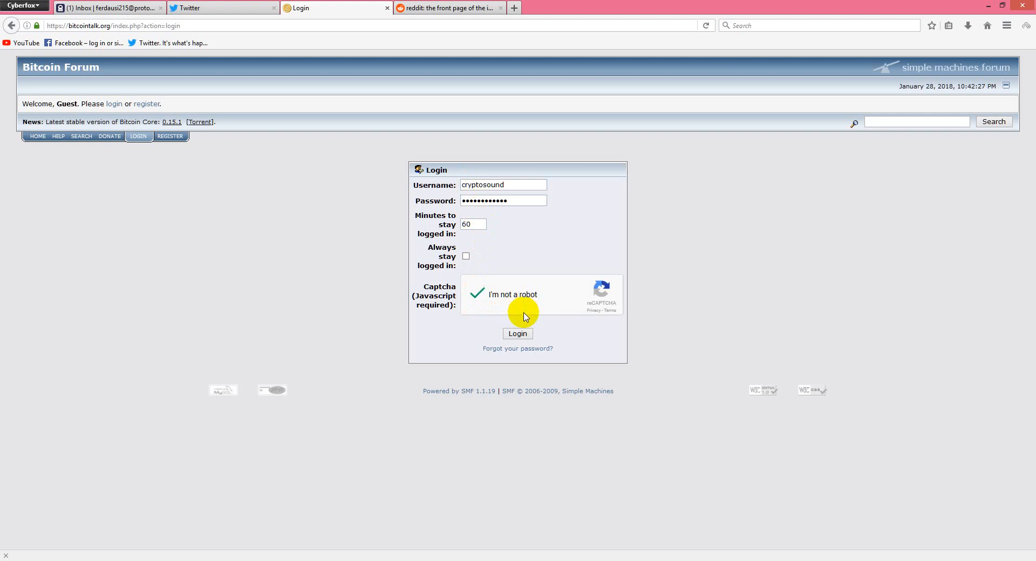
{"action": "left_click", "coordinate": [515, 334]}
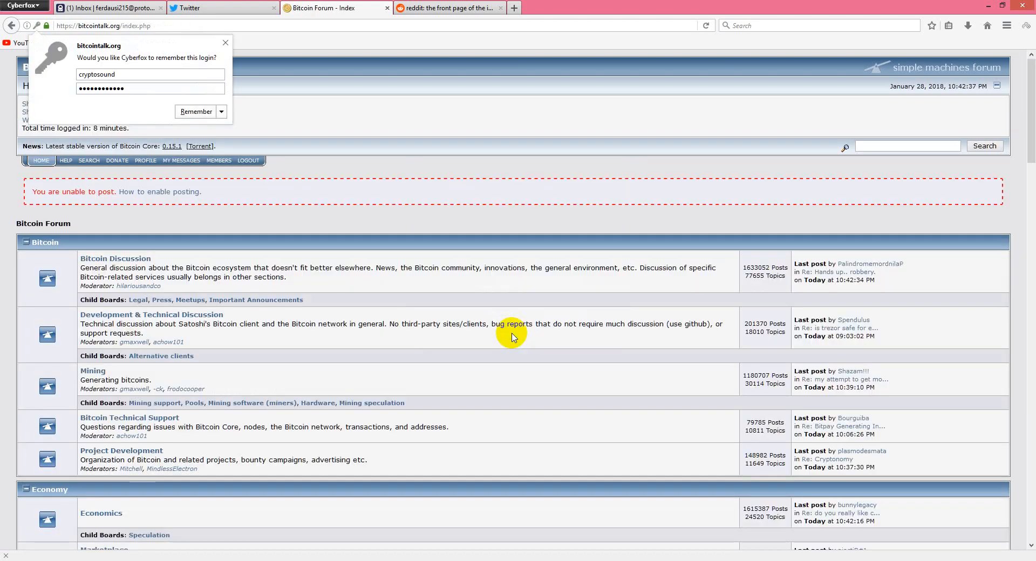
{"action": "left_click", "coordinate": [226, 42]}
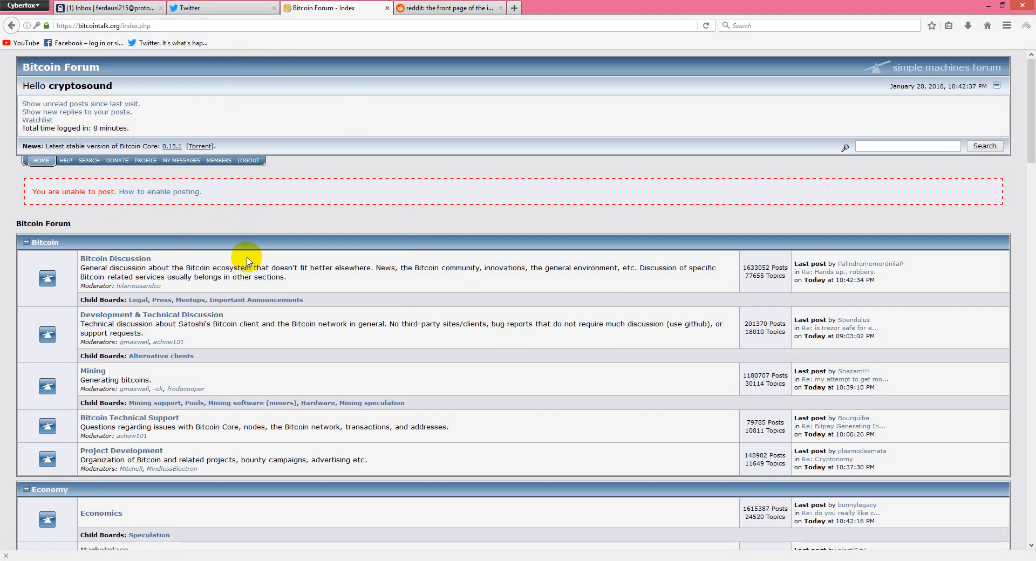
- Look through the forum's board list, from the Bitcoin and Economy sections to Alternate cryptocurrencies and Local
{"action": "scroll", "coordinate": [247, 260], "scroll_direction": "down", "scroll_amount": 4}
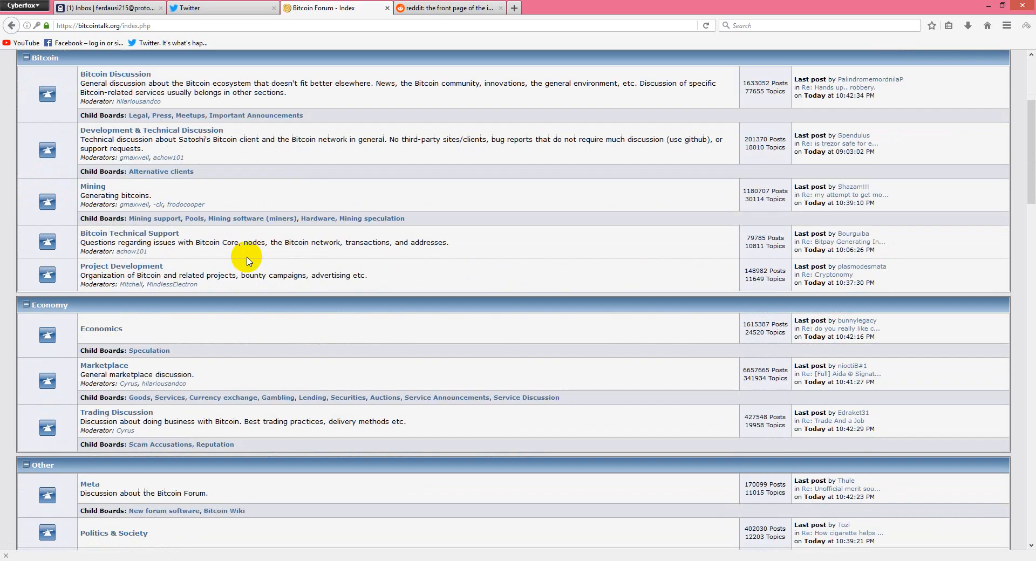
{"action": "scroll", "coordinate": [247, 261], "scroll_direction": "up", "scroll_amount": 4}
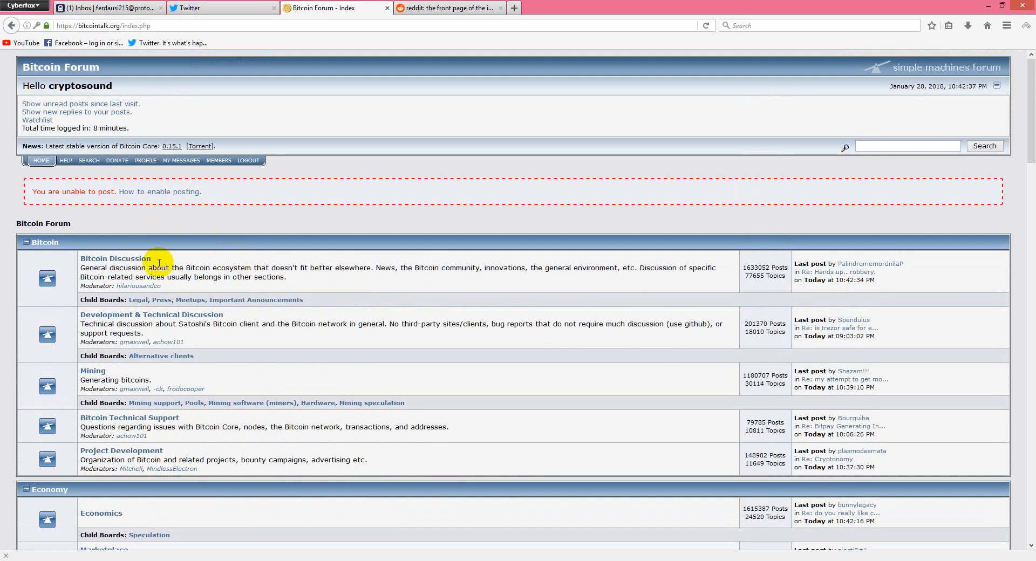
{"action": "scroll", "coordinate": [159, 263], "scroll_direction": "down", "scroll_amount": 3}
{"action": "scroll", "coordinate": [159, 263], "scroll_direction": "up", "scroll_amount": 3}
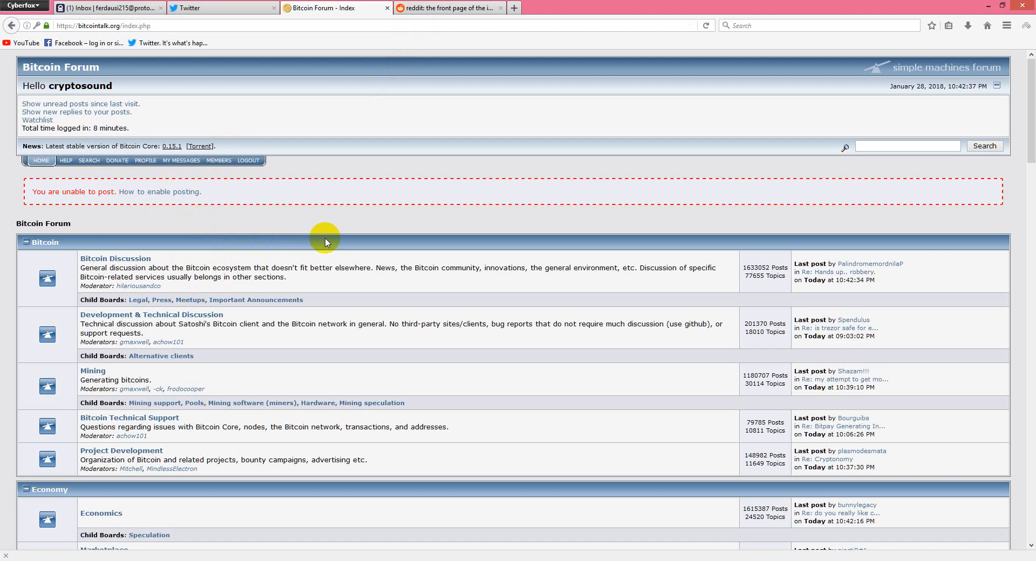
{"action": "scroll", "coordinate": [324, 240], "scroll_direction": "down", "scroll_amount": 8}
{"action": "scroll", "coordinate": [326, 241], "scroll_direction": "down", "scroll_amount": 3}
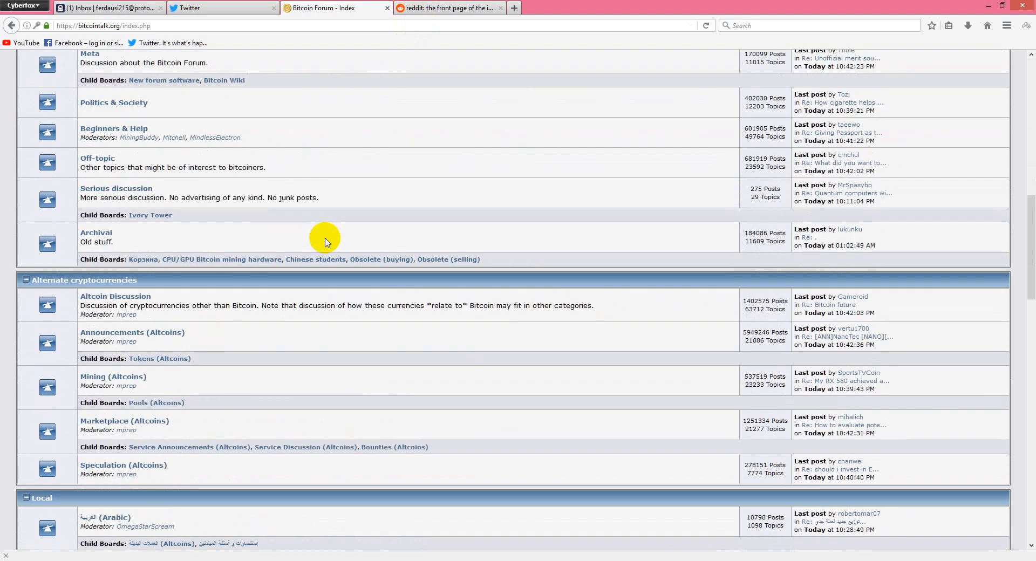
{"action": "scroll", "coordinate": [326, 241], "scroll_direction": "up", "scroll_amount": 11}
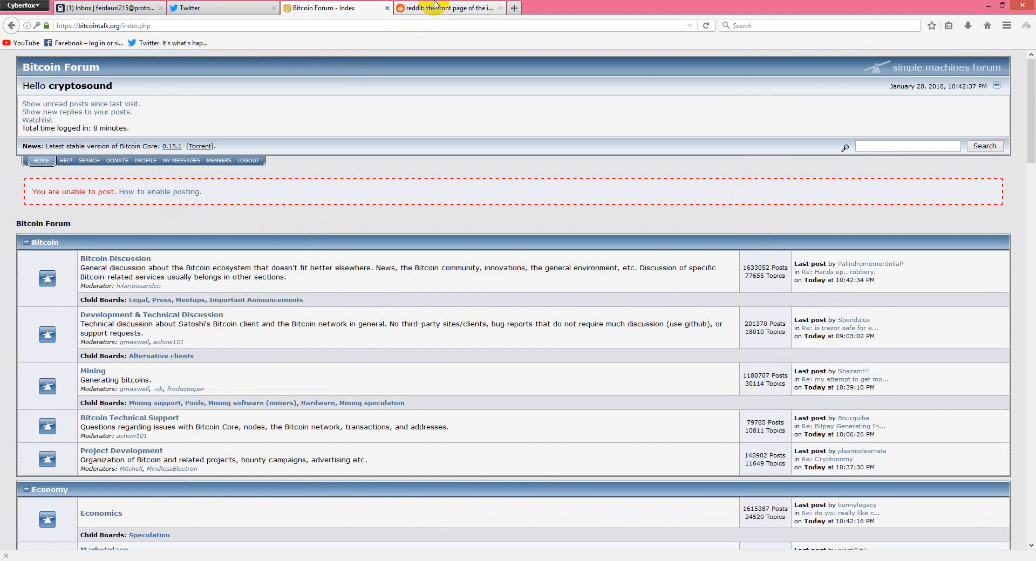
- Switch to the Reddit page, reload reddit.com, open the sign-up form and continue past the email address step
{"action": "left_click", "coordinate": [466, 6]}
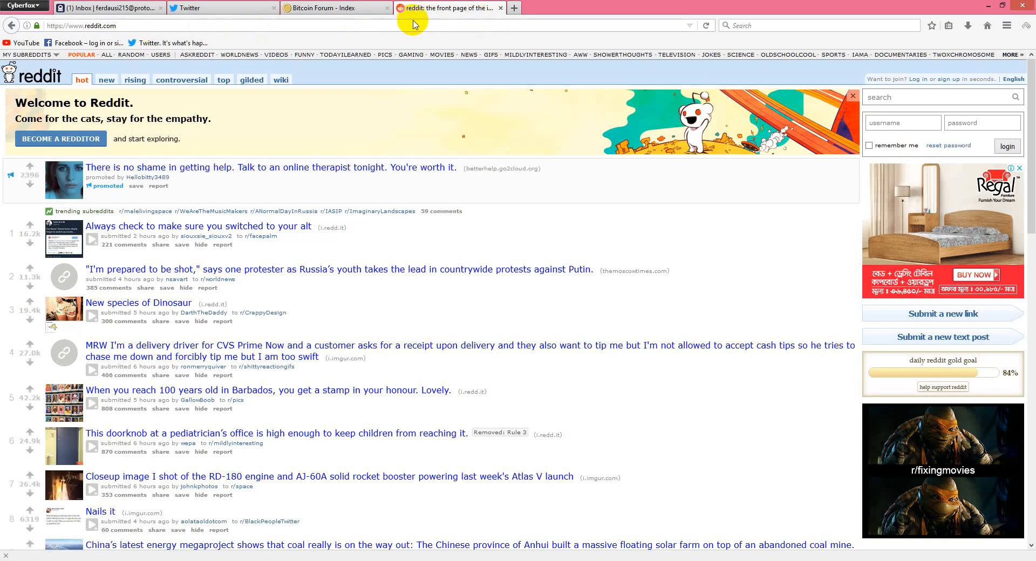
{"action": "left_click", "coordinate": [125, 25]}
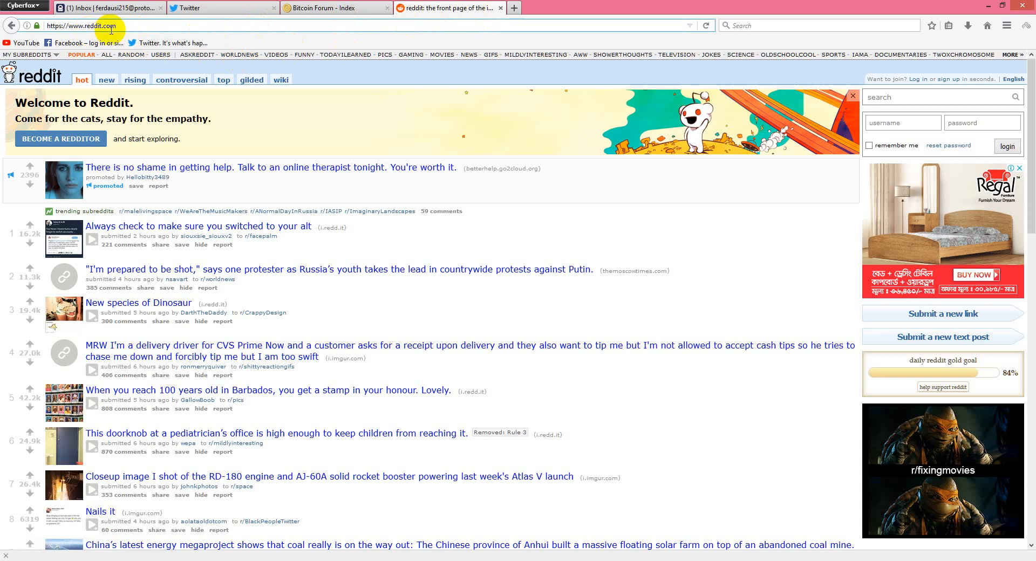
{"action": "key", "text": "Return"}
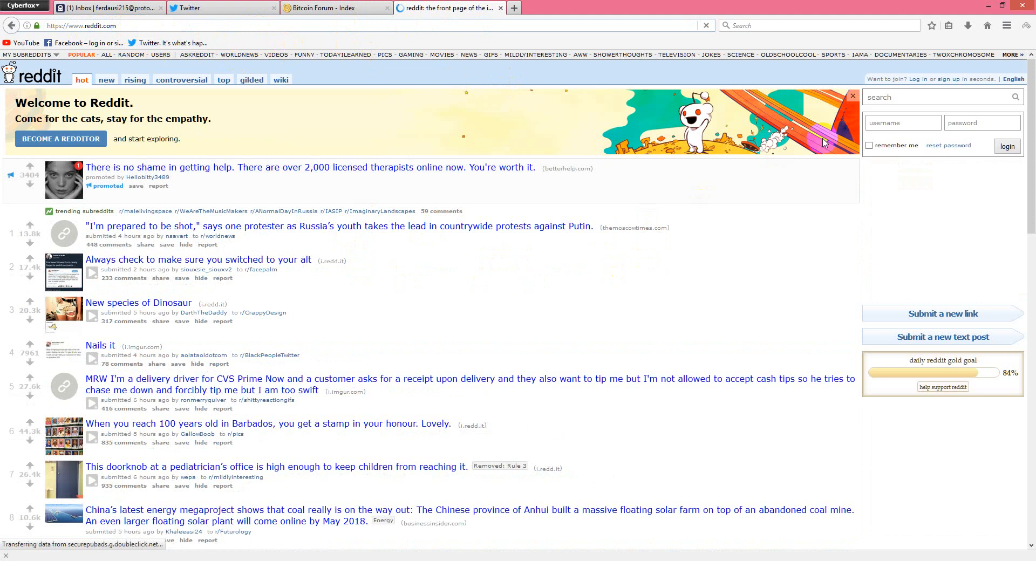
{"action": "left_click", "coordinate": [949, 81]}
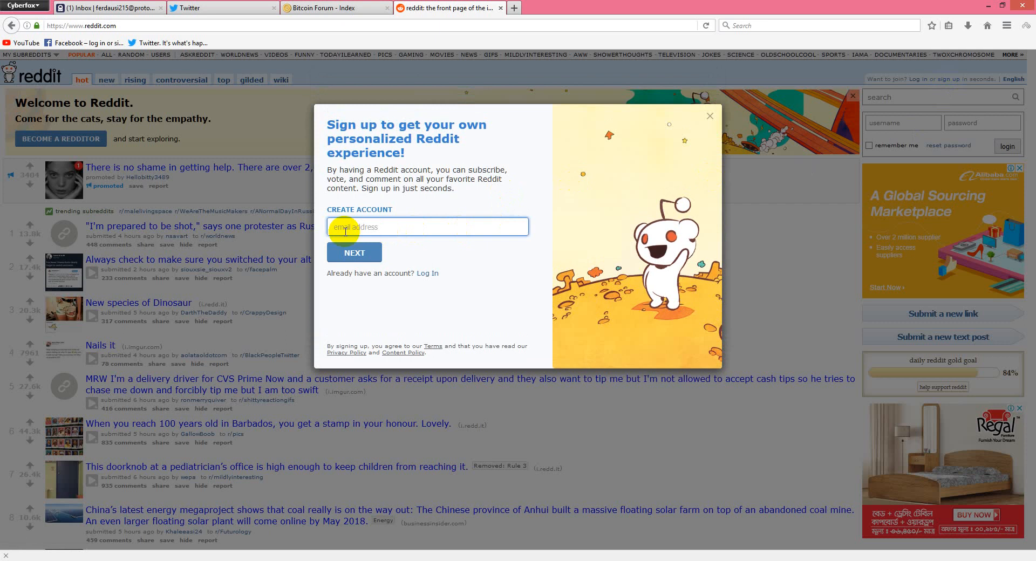
{"action": "left_click", "coordinate": [371, 253]}
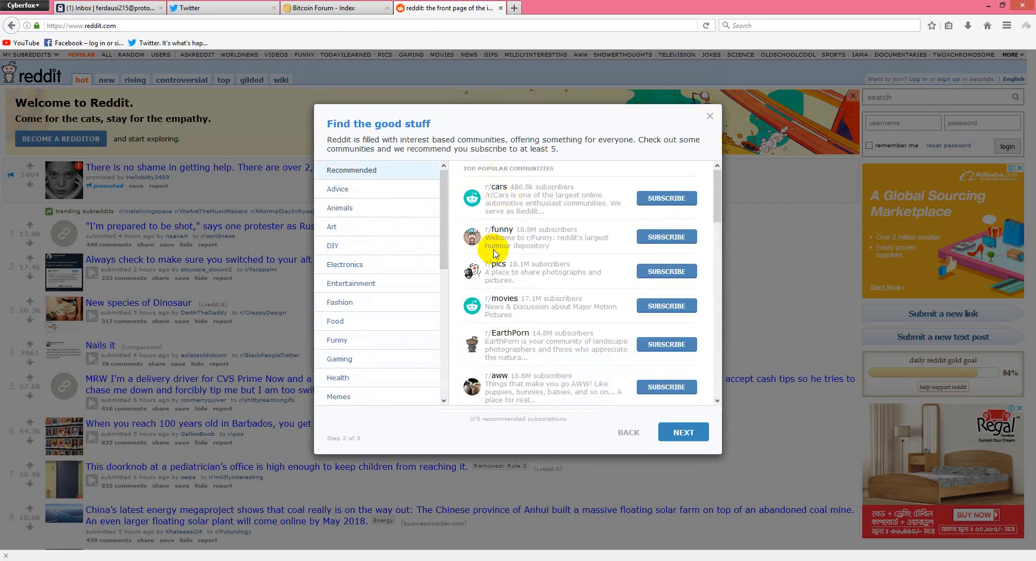
- Subscribe to the recommended communities r/cars, r/pics, r/EarthPorn, r/gaming and r/sports, and continue to the username step
{"action": "left_click", "coordinate": [665, 199]}
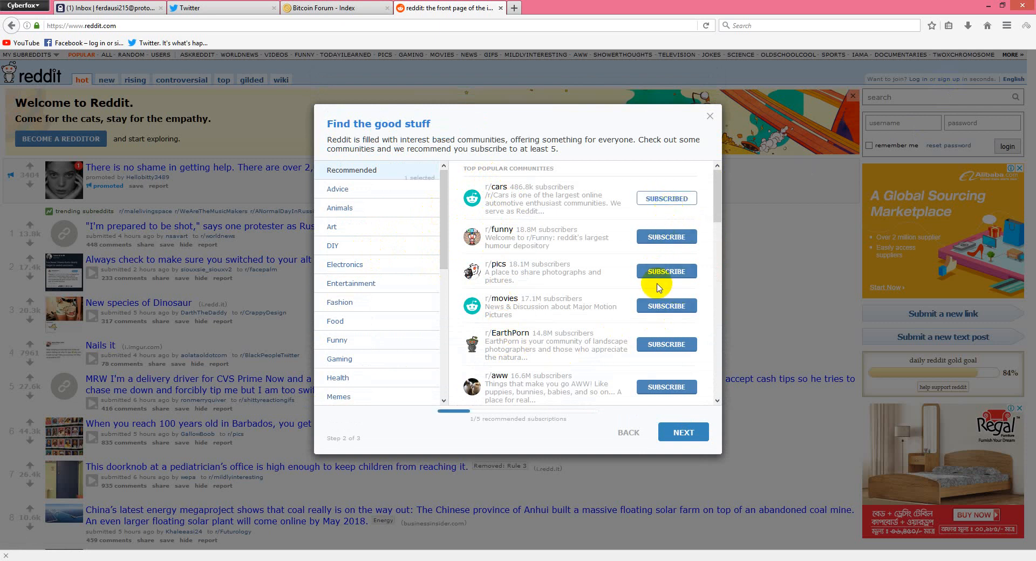
{"action": "scroll", "coordinate": [664, 270], "scroll_direction": "down", "scroll_amount": 1}
{"action": "left_click", "coordinate": [670, 226]}
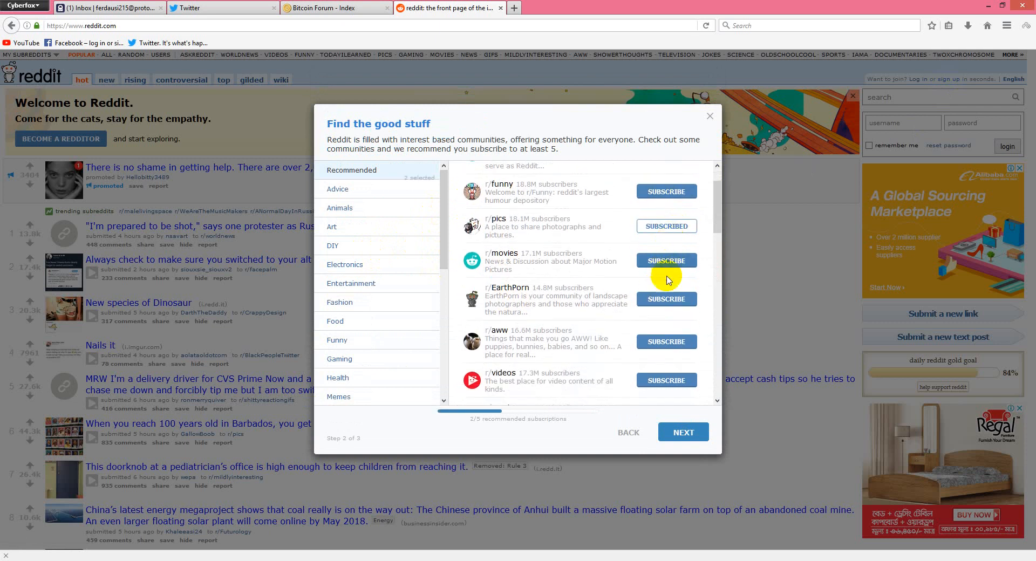
{"action": "left_click", "coordinate": [662, 298]}
{"action": "scroll", "coordinate": [672, 313], "scroll_direction": "down", "scroll_amount": 4}
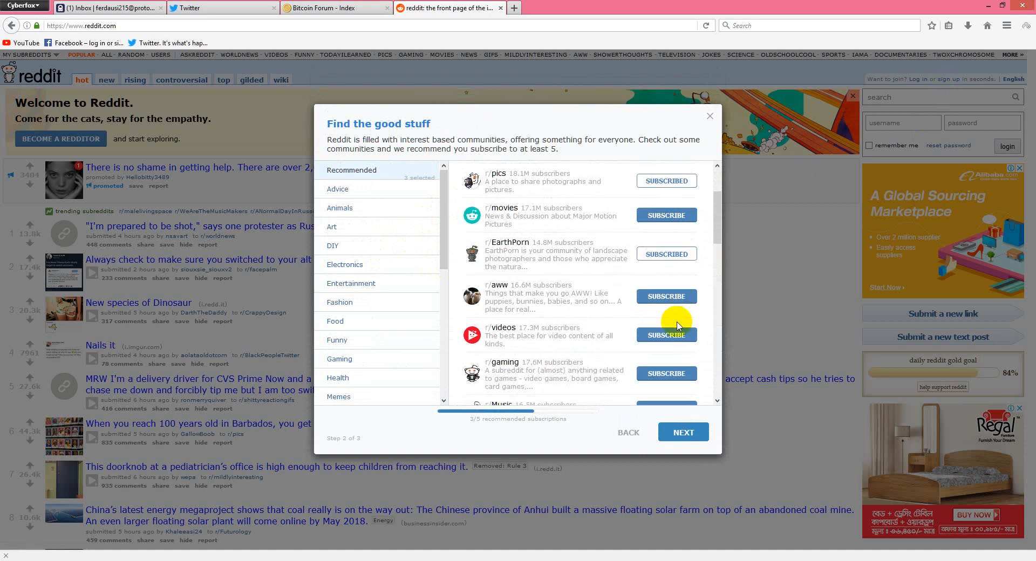
{"action": "scroll", "coordinate": [675, 323], "scroll_direction": "down", "scroll_amount": 2}
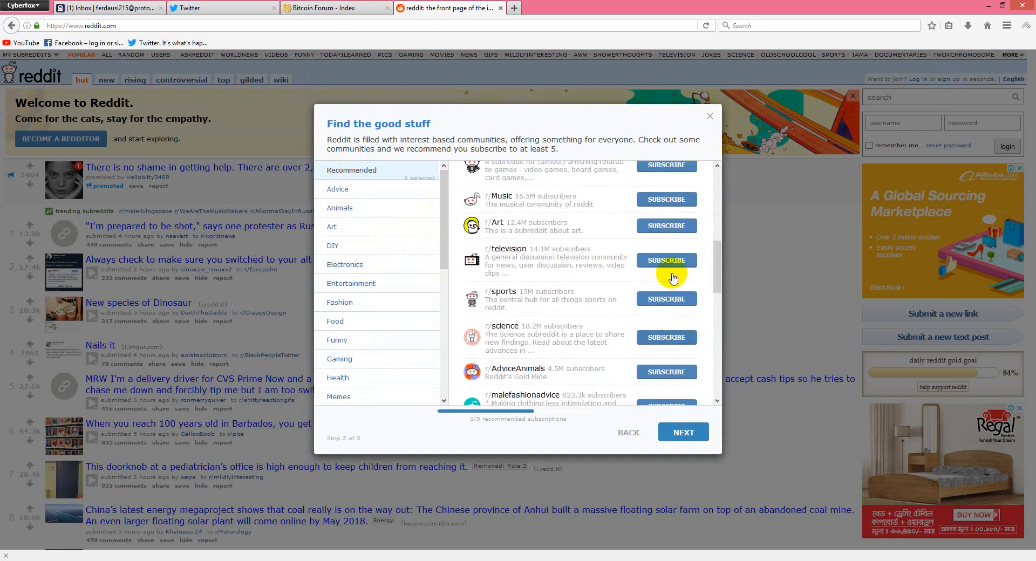
{"action": "left_click", "coordinate": [664, 194]}
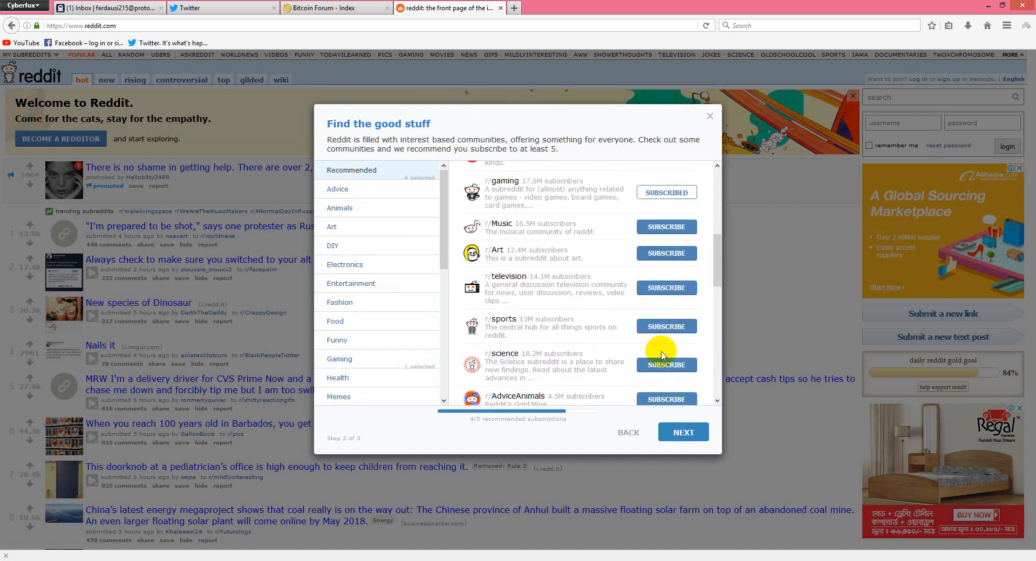
{"action": "left_click", "coordinate": [660, 326]}
{"action": "scroll", "coordinate": [660, 365], "scroll_direction": "down", "scroll_amount": 1}
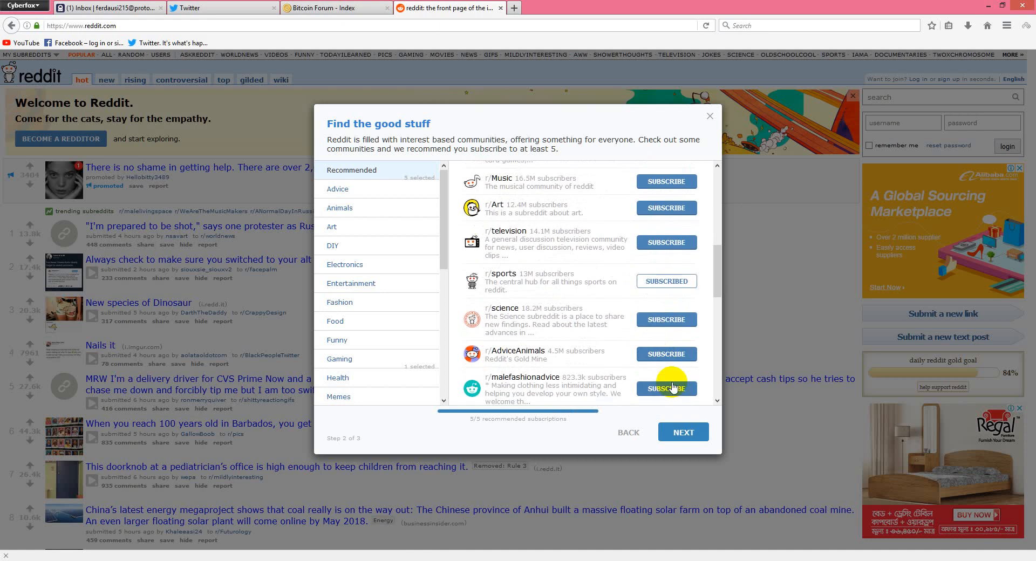
{"action": "left_click", "coordinate": [683, 433]}
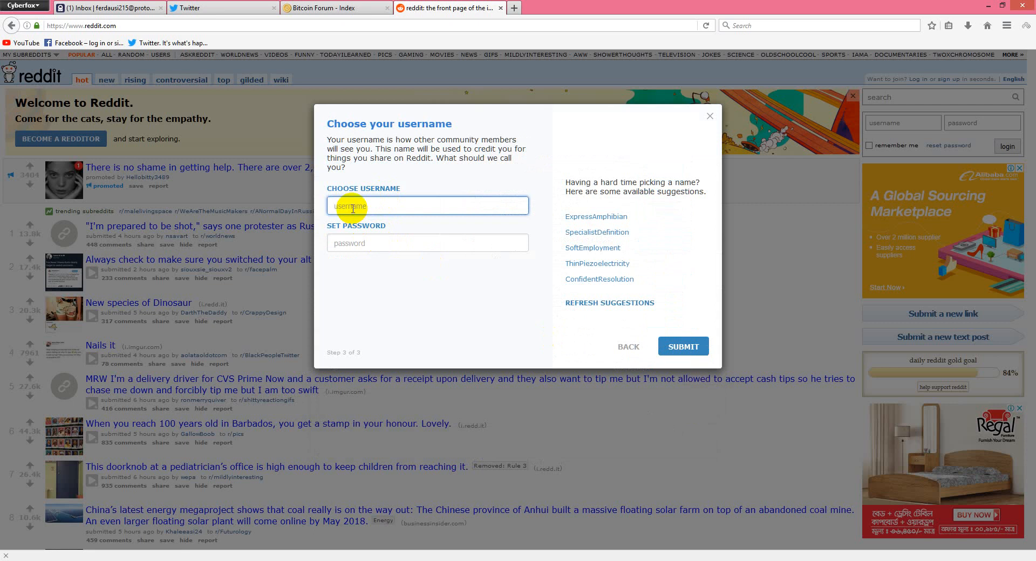
- Go through the username and password form, tick the reCAPTCHA checkbox and submit the Reddit sign-up
{"action": "left_click", "coordinate": [348, 242]}
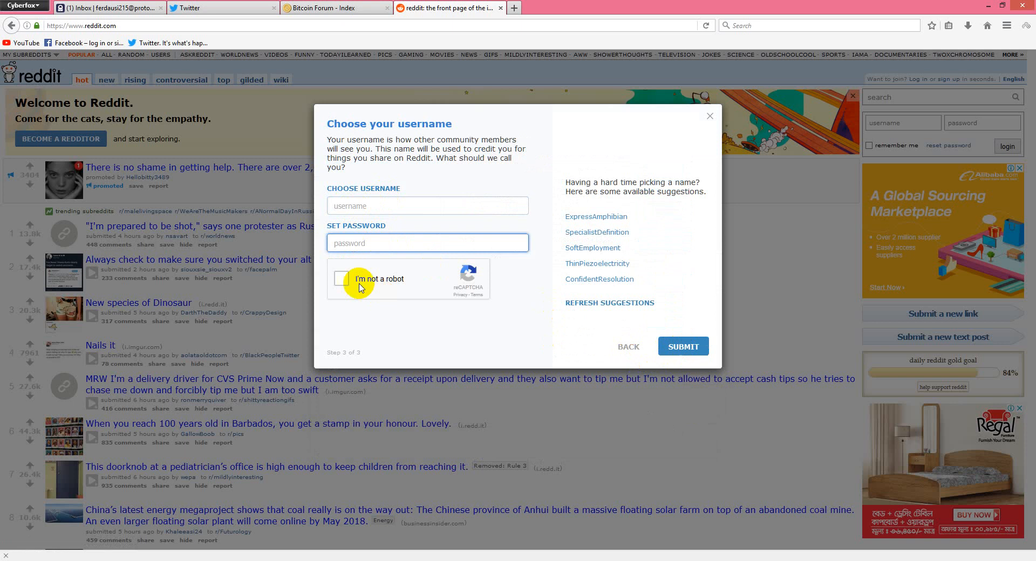
{"action": "left_click", "coordinate": [342, 279]}
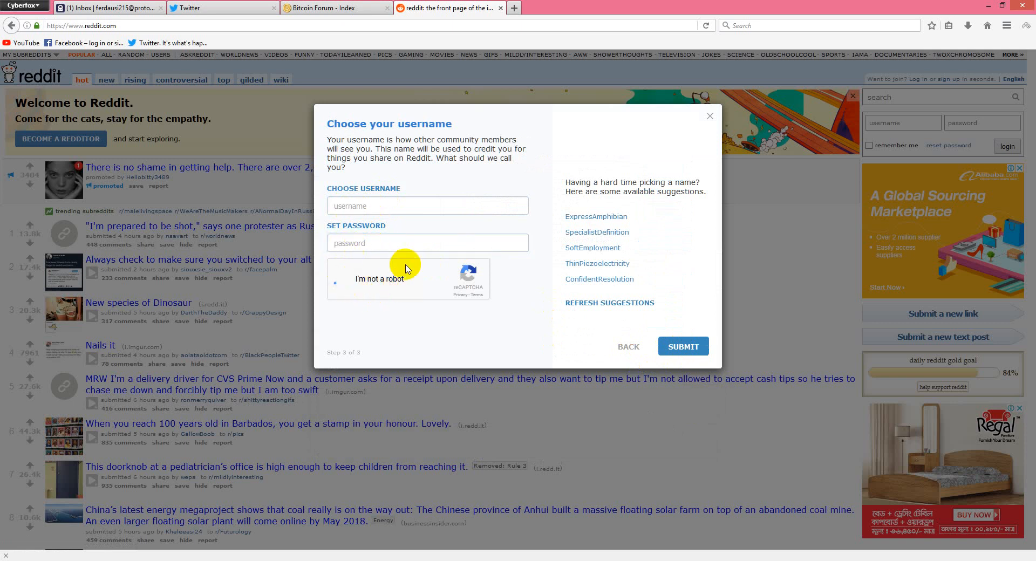
{"action": "left_click", "coordinate": [706, 353]}
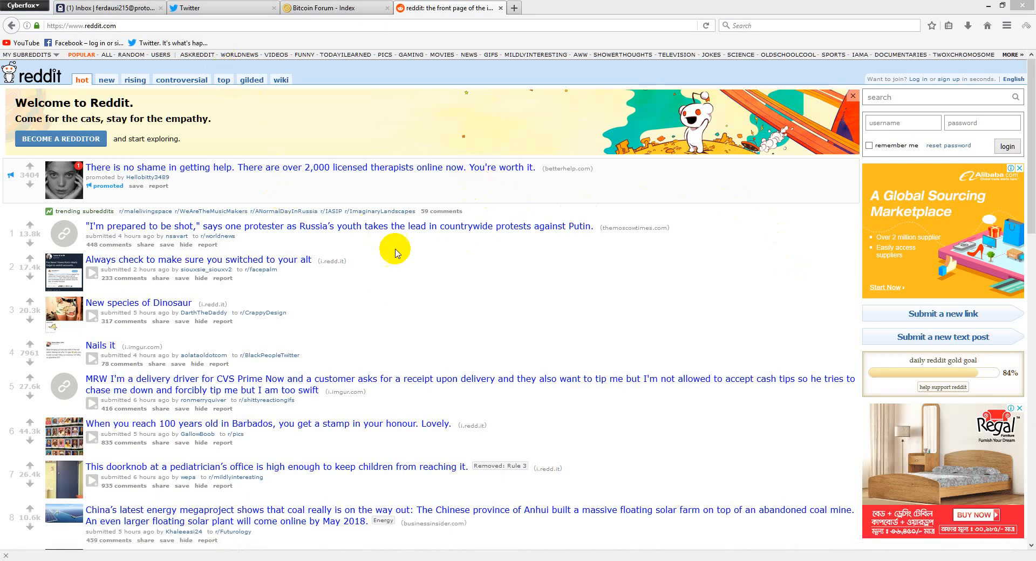
- Verify the Reddit account through the link in the "[reddit] verify your email address" message in ProtonMail, and dismiss the new profile welcome dialog
{"action": "left_click", "coordinate": [116, 5]}
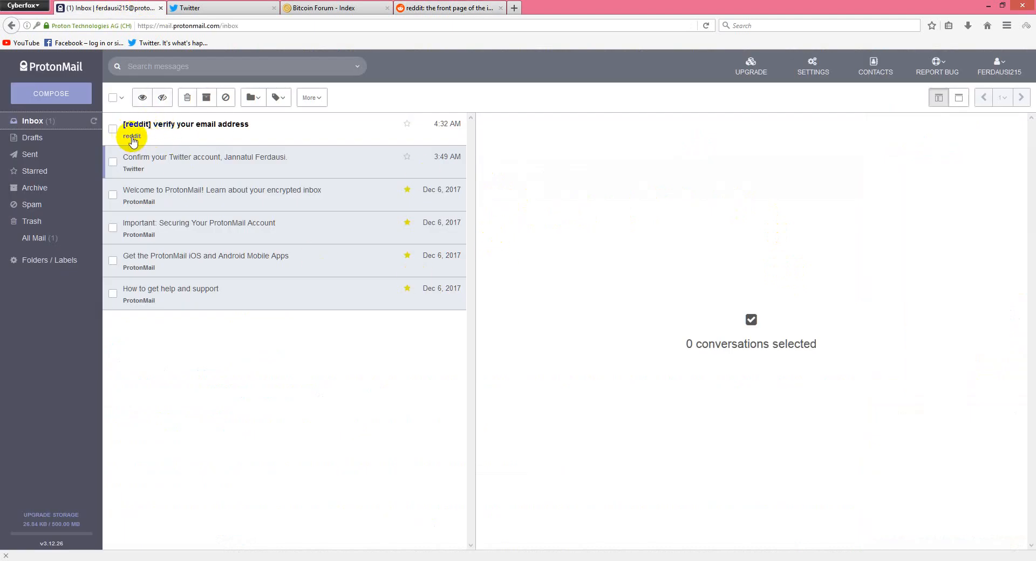
{"action": "left_click", "coordinate": [189, 130]}
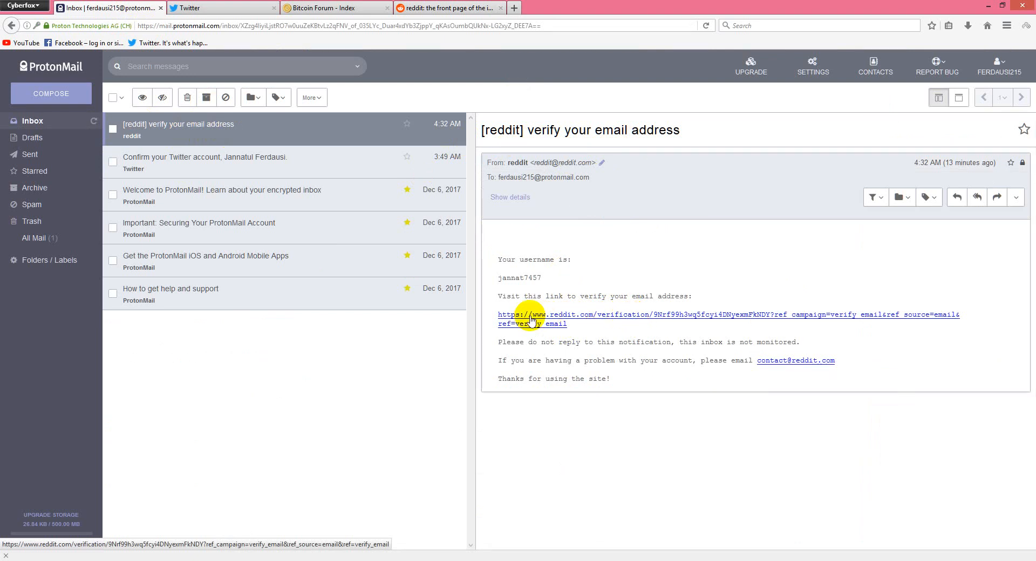
{"action": "left_click", "coordinate": [594, 321]}
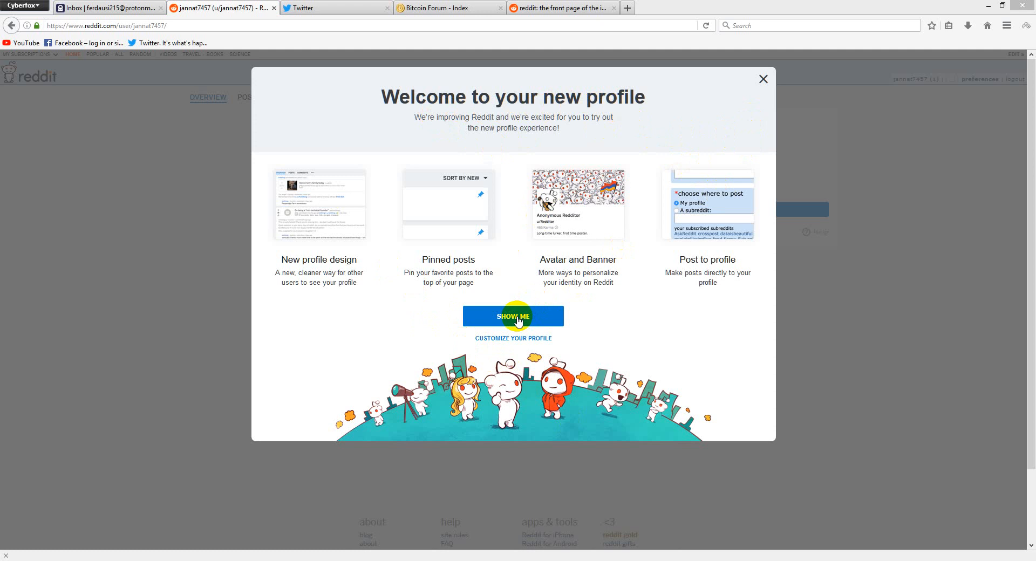
{"action": "left_click", "coordinate": [763, 78]}
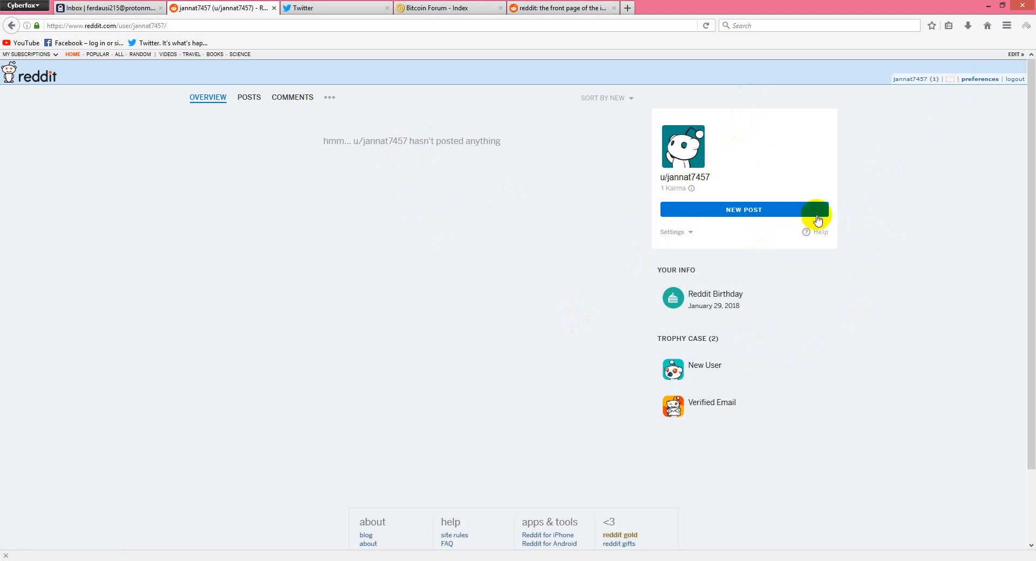
- Switch to the tools document in Word and highlight the Bitcointalk.org account and Reddit account lines in yellow
{"action": "left_click", "coordinate": [613, 560]}
{"action": "left_click_drag", "start_coordinate": [295, 280], "coordinate": [490, 329]}
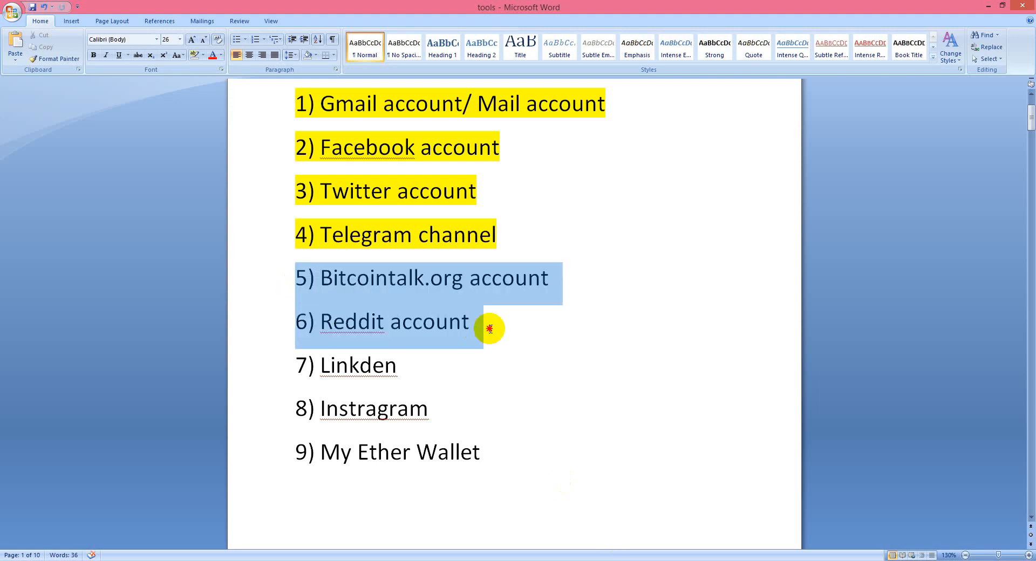
{"action": "left_click", "coordinate": [201, 59]}
{"action": "left_click", "coordinate": [195, 67]}
{"action": "left_click", "coordinate": [475, 323]}
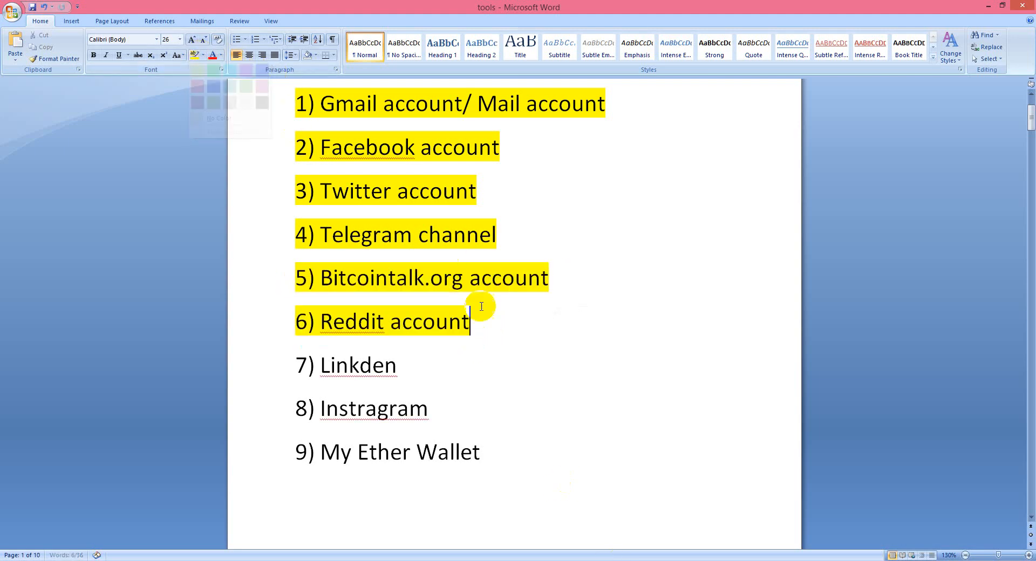
{"action": "scroll", "coordinate": [435, 340], "scroll_direction": "up", "scroll_amount": 1}
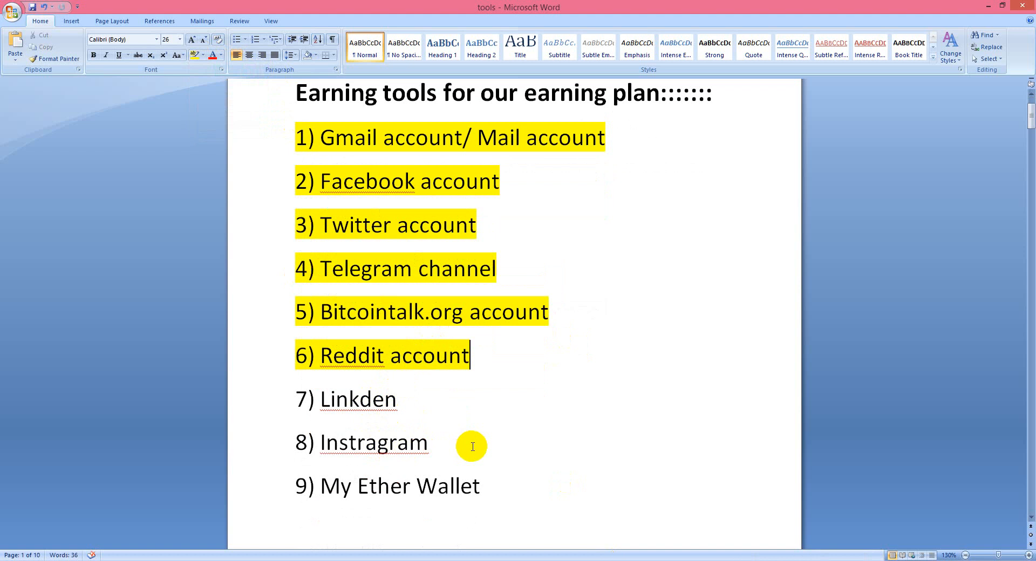
{"action": "scroll", "coordinate": [468, 432], "scroll_direction": "up", "scroll_amount": 2}
{"action": "scroll", "coordinate": [468, 432], "scroll_direction": "down", "scroll_amount": 2}
{"action": "scroll", "coordinate": [468, 433], "scroll_direction": "up", "scroll_amount": 3}
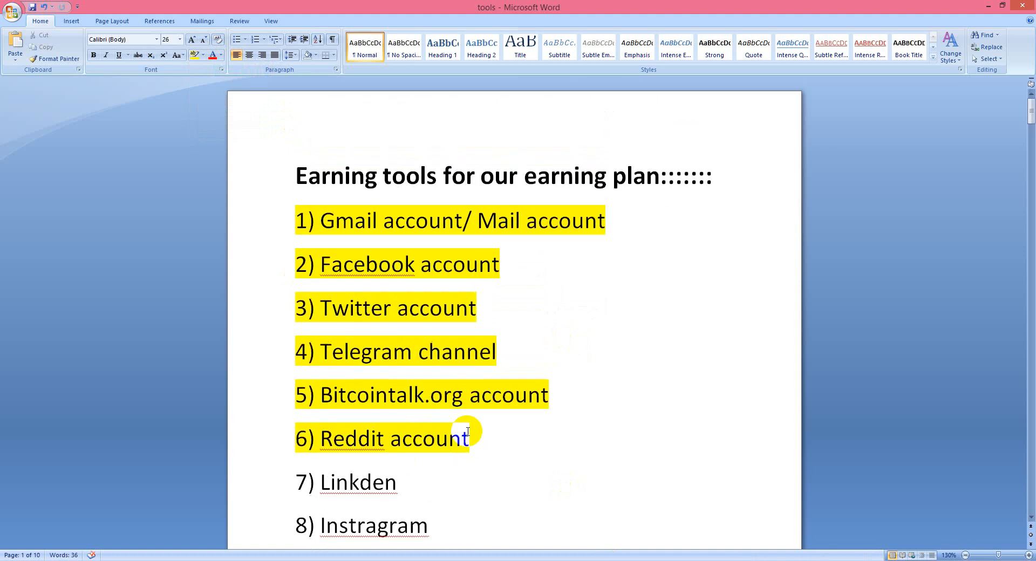
{"action": "scroll", "coordinate": [468, 432], "scroll_direction": "down", "scroll_amount": 3}
{"action": "scroll", "coordinate": [468, 432], "scroll_direction": "down", "scroll_amount": 2}
{"action": "scroll", "coordinate": [467, 432], "scroll_direction": "up", "scroll_amount": 4}
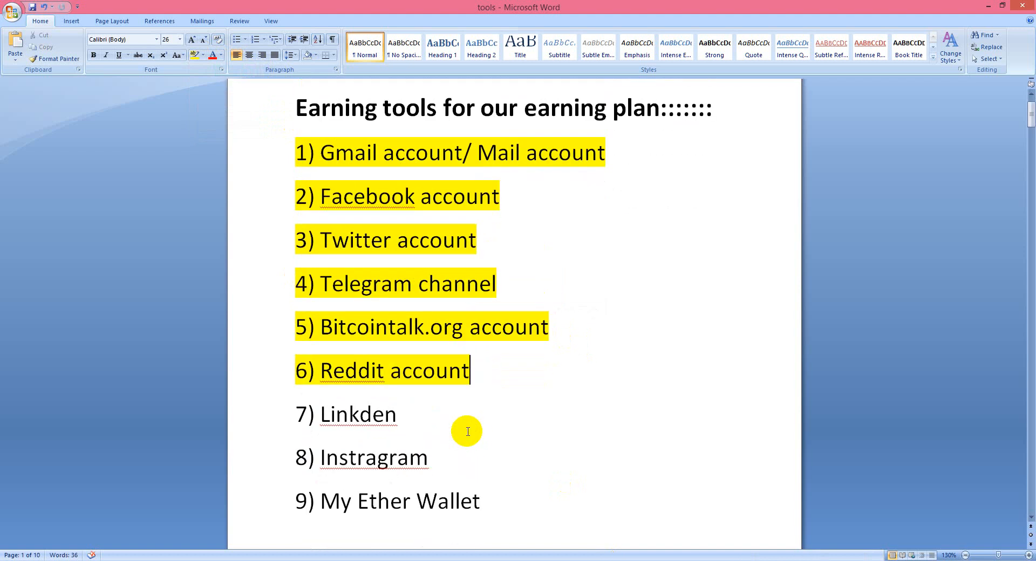